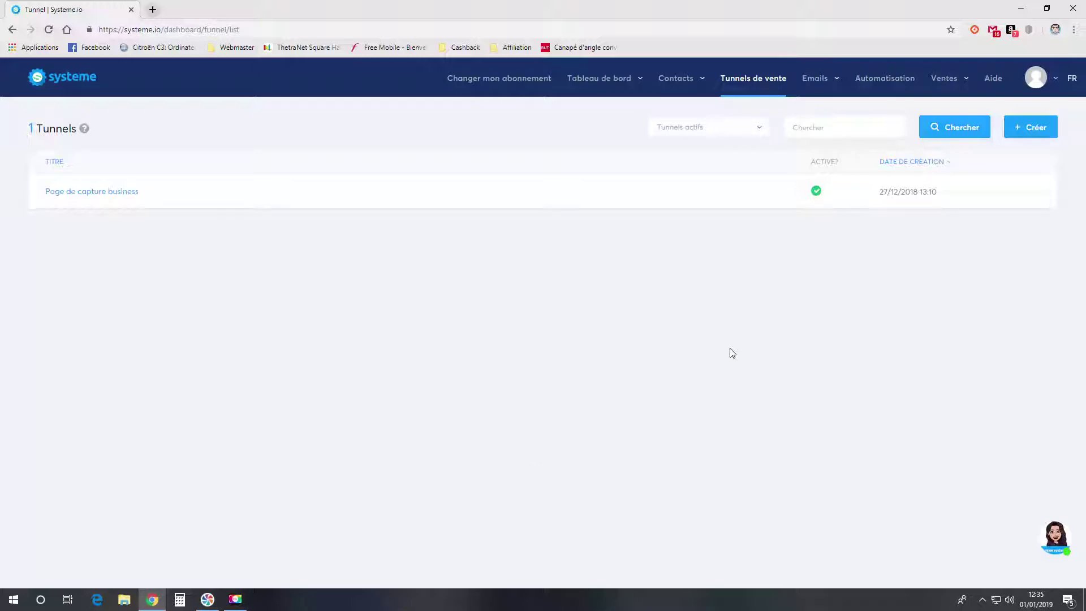
# Create a sales funnel named "Page de vente business" of type "Vendez vos produits" with Euro as currency.
pyautogui.click(1030, 136)
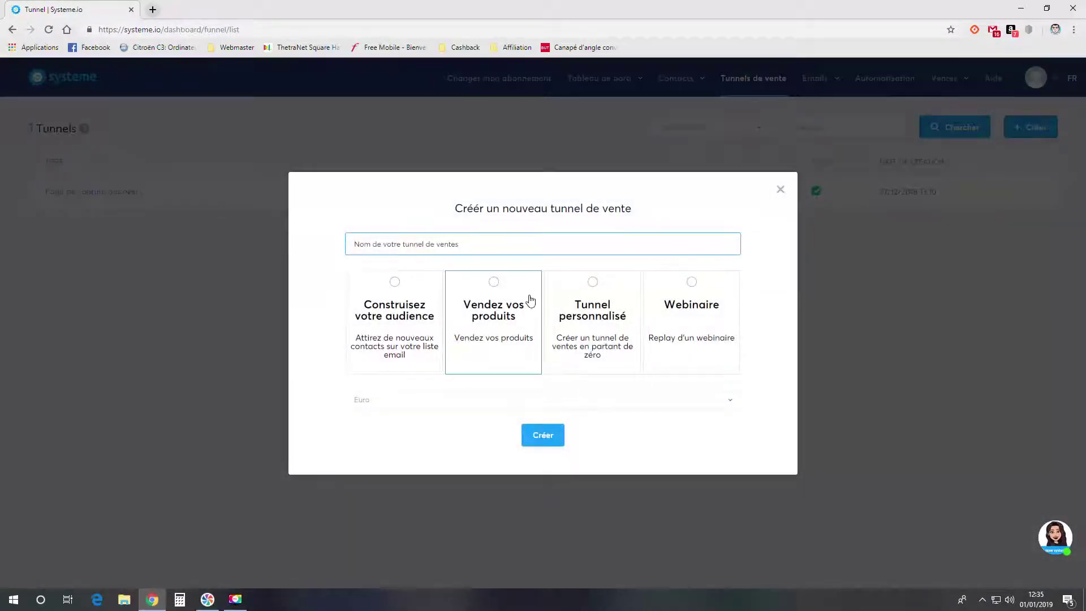
pyautogui.click(514, 305)
pyautogui.click(459, 249)
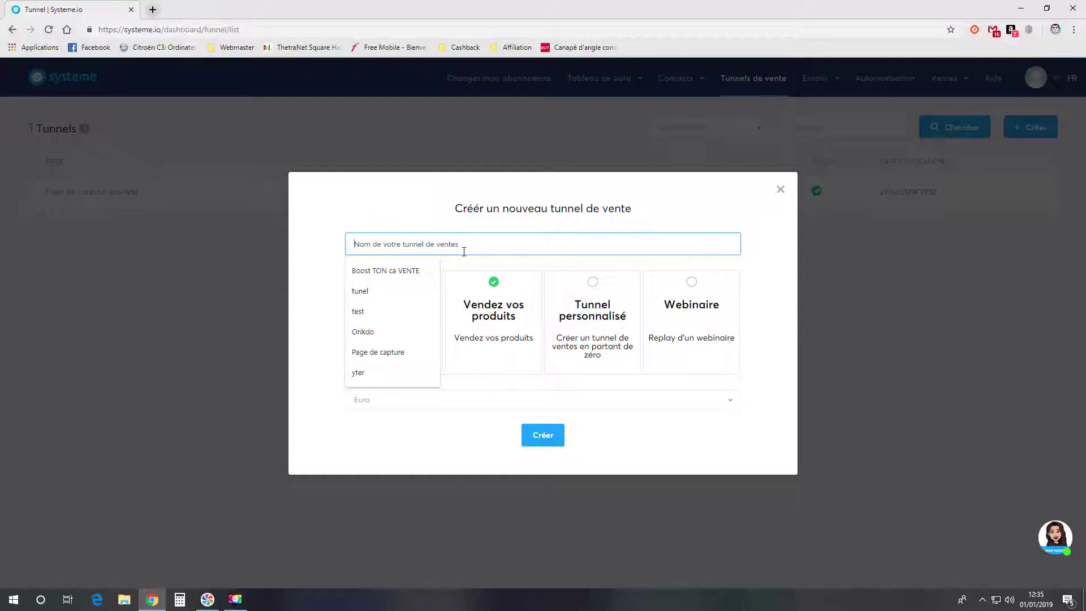
pyautogui.write('Page de v')
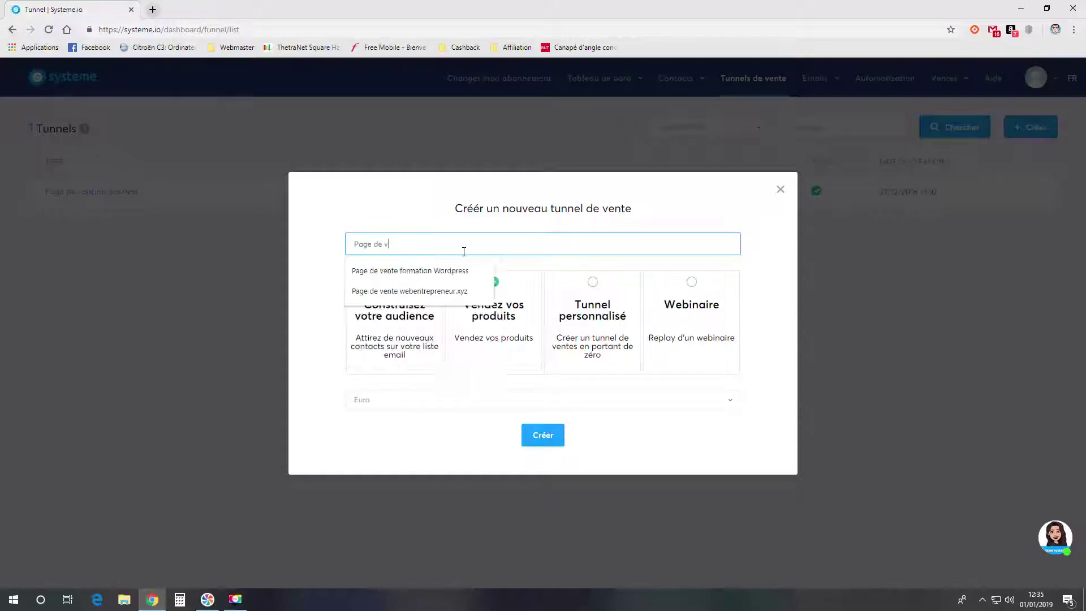
pyautogui.write('ente business')
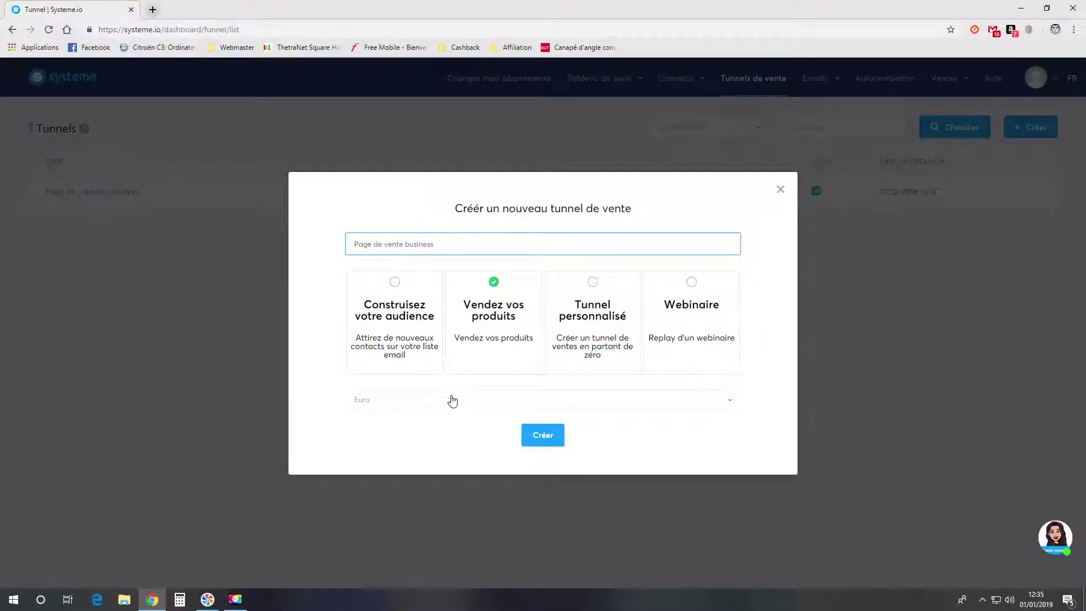
pyautogui.click(449, 401)
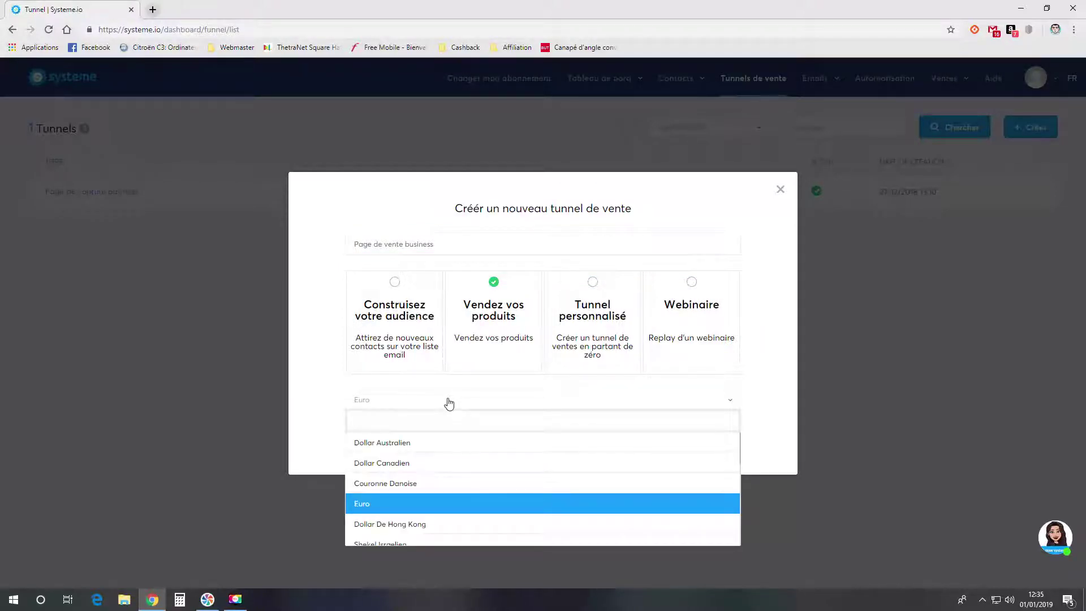
pyautogui.click(444, 511)
pyautogui.click(543, 442)
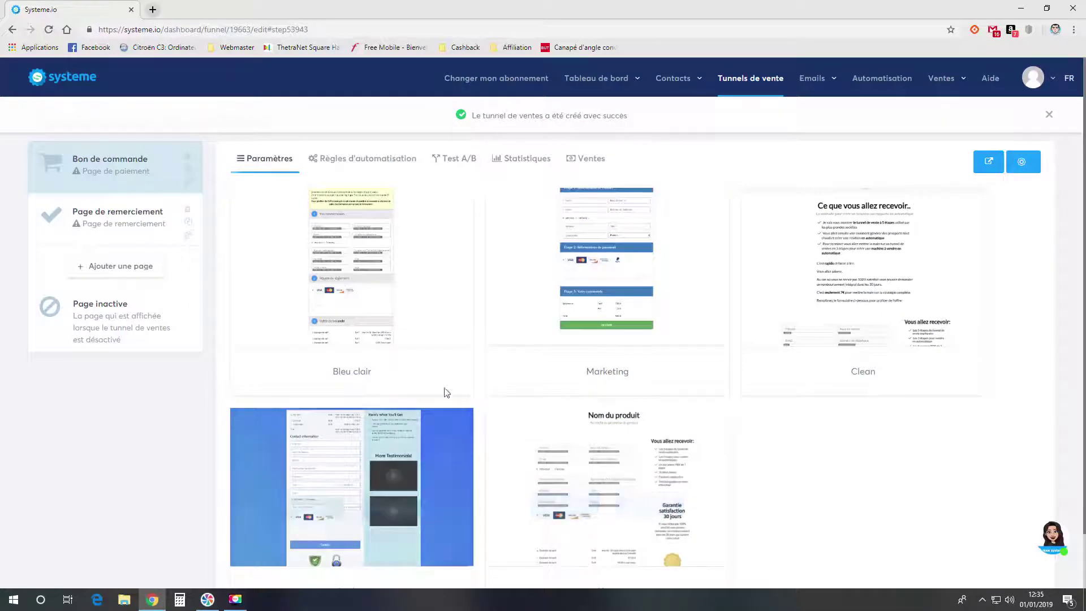
# Add a new page named "Page de vente" of type "Page de vente" to the funnel.
pyautogui.moveTo(363, 229)
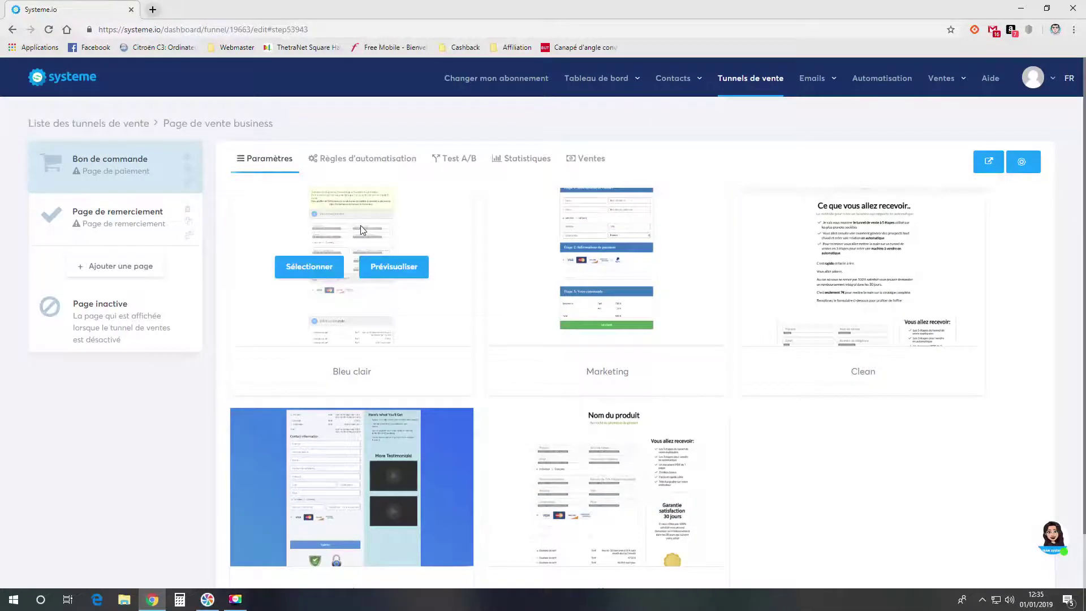
pyautogui.click(146, 228)
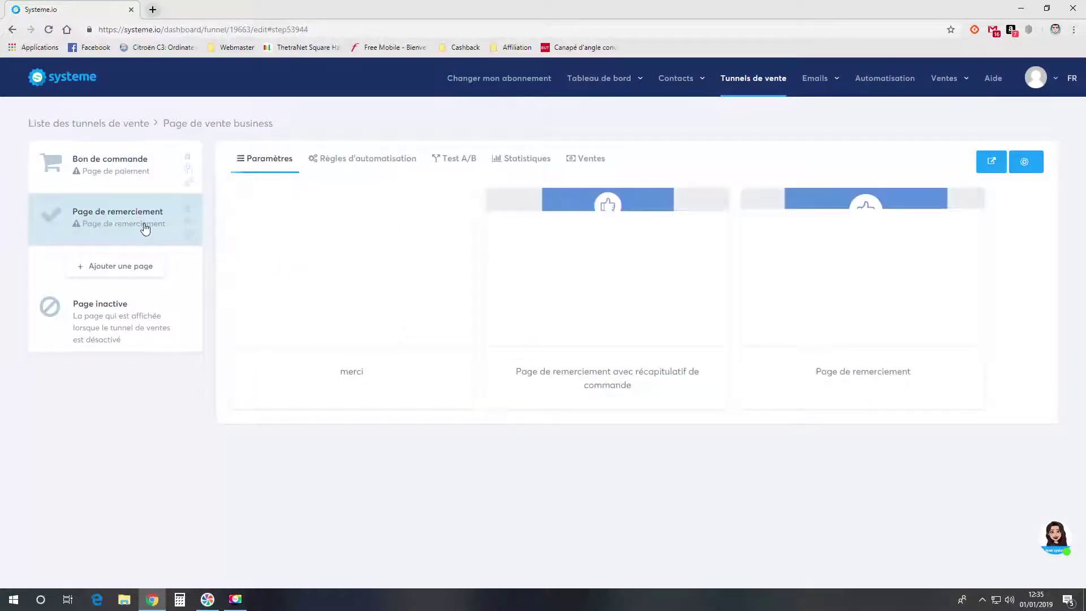
pyautogui.click(139, 186)
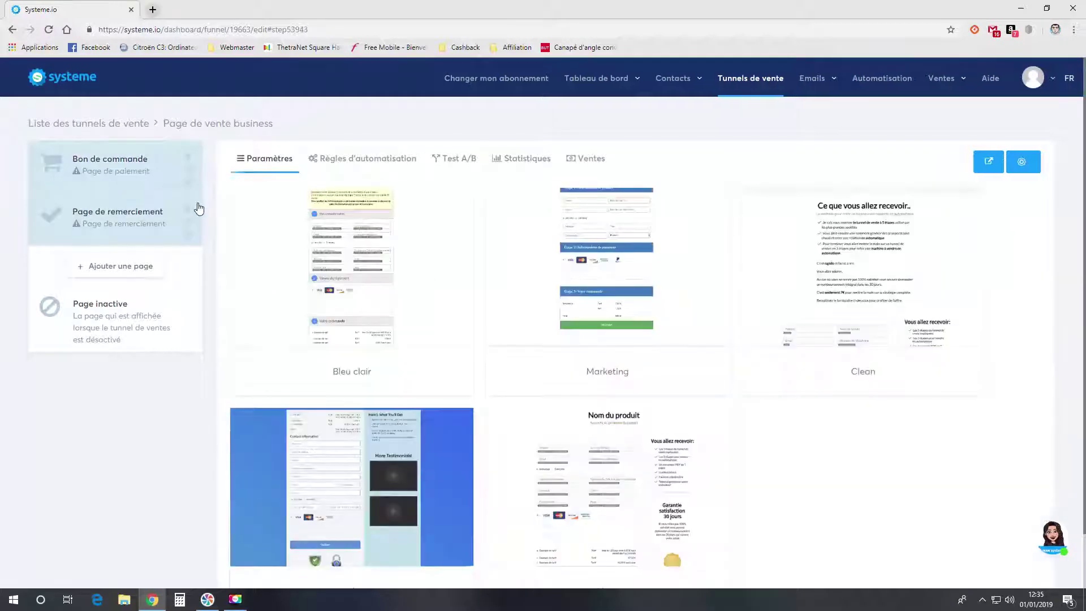
pyautogui.click(141, 275)
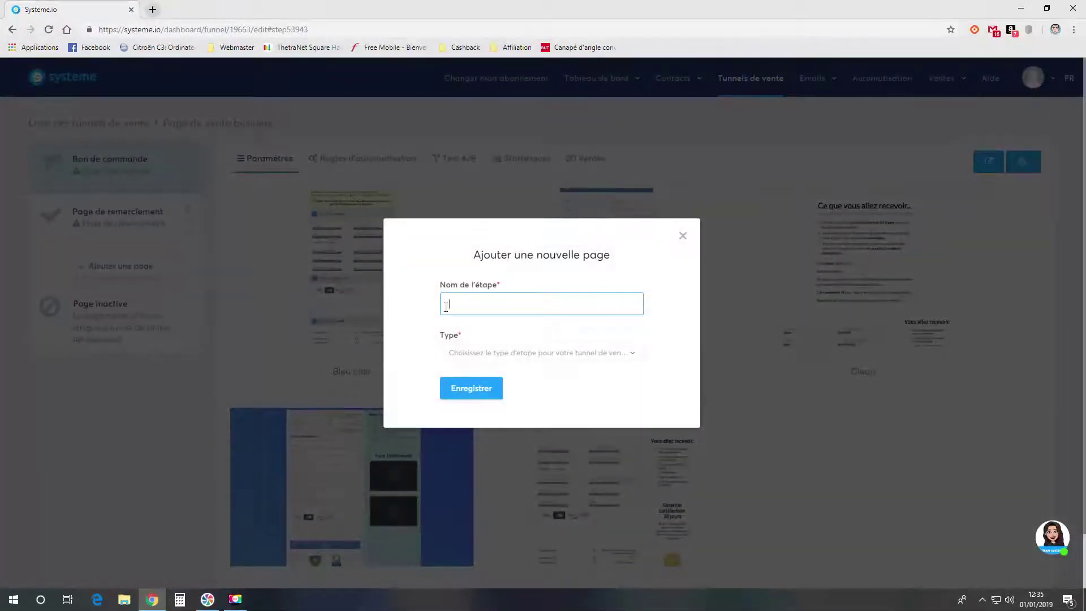
pyautogui.write('Pa')
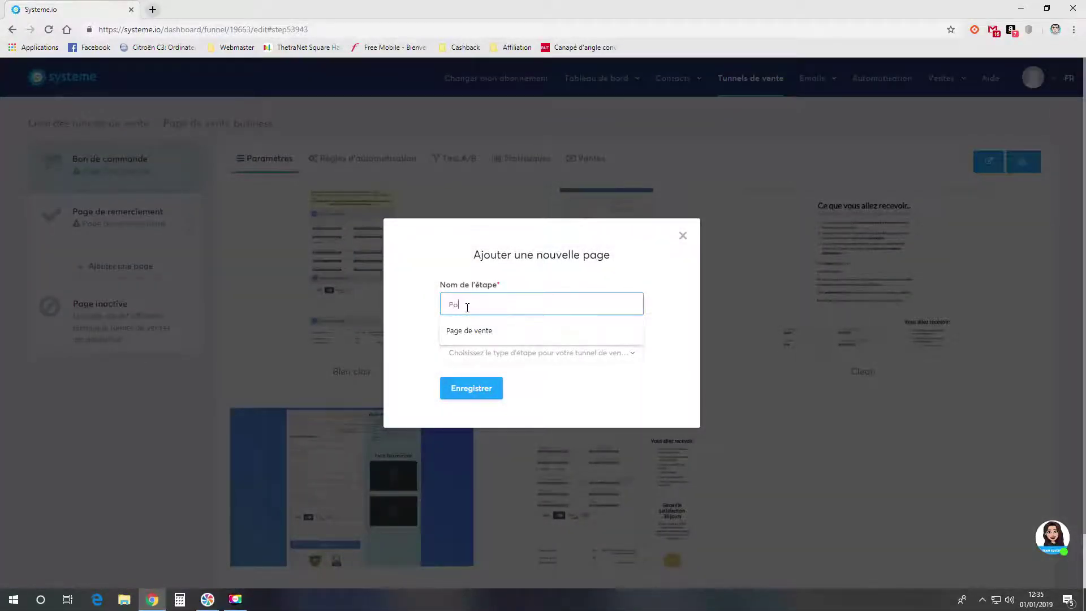
pyautogui.write('ge de vente')
pyautogui.click(507, 353)
pyautogui.scroll(-3, 503, 412)
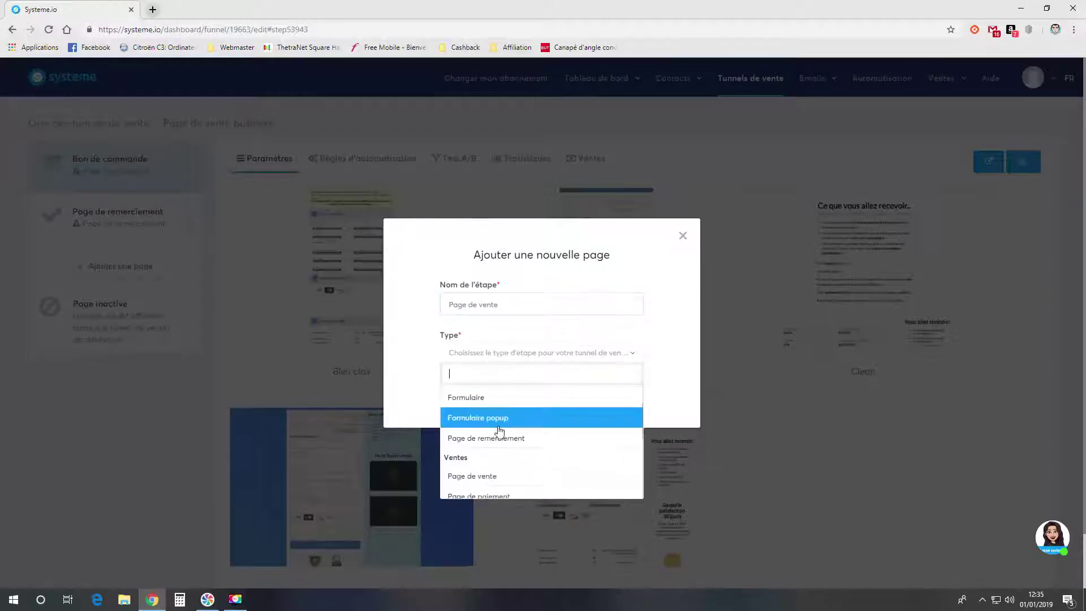
pyautogui.click(498, 421)
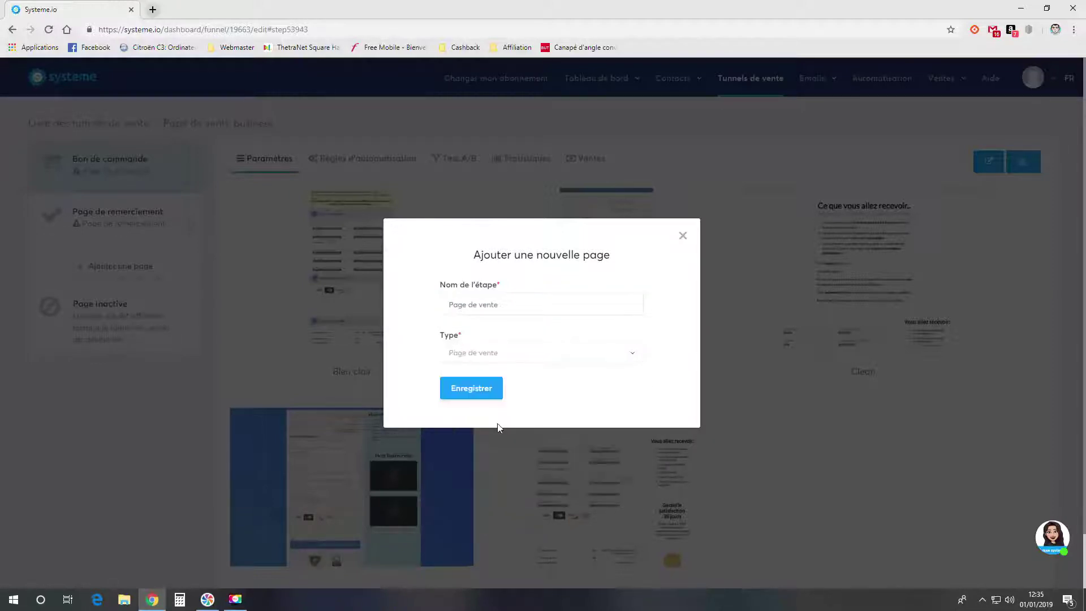
pyautogui.click(470, 392)
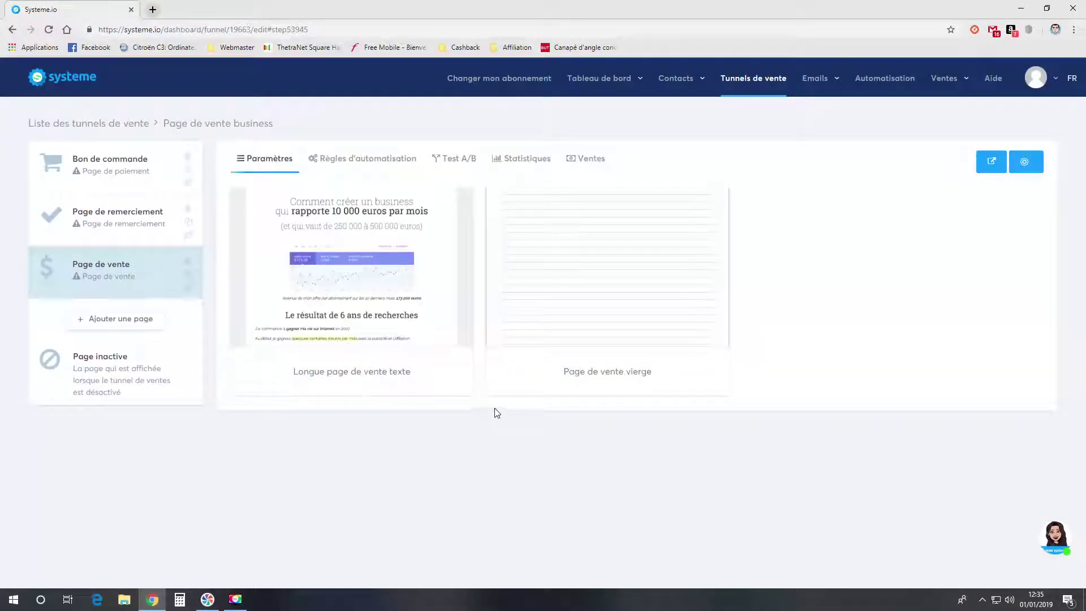
# Apply the "Longue page de vente texte" template to the sales page and move the page to first place in the funnel.
pyautogui.moveTo(584, 328)
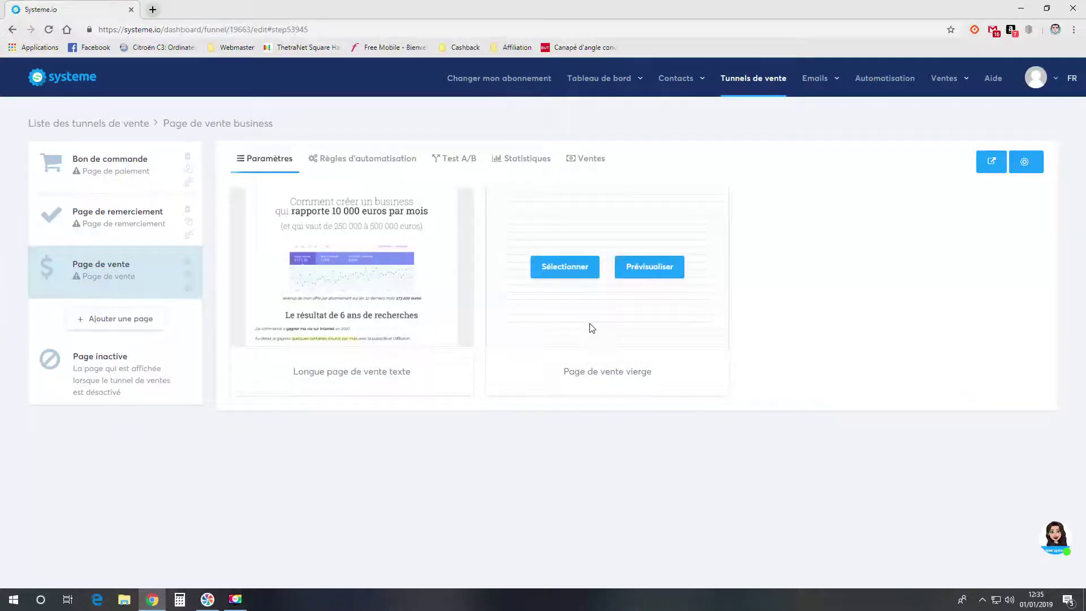
pyautogui.moveTo(385, 331)
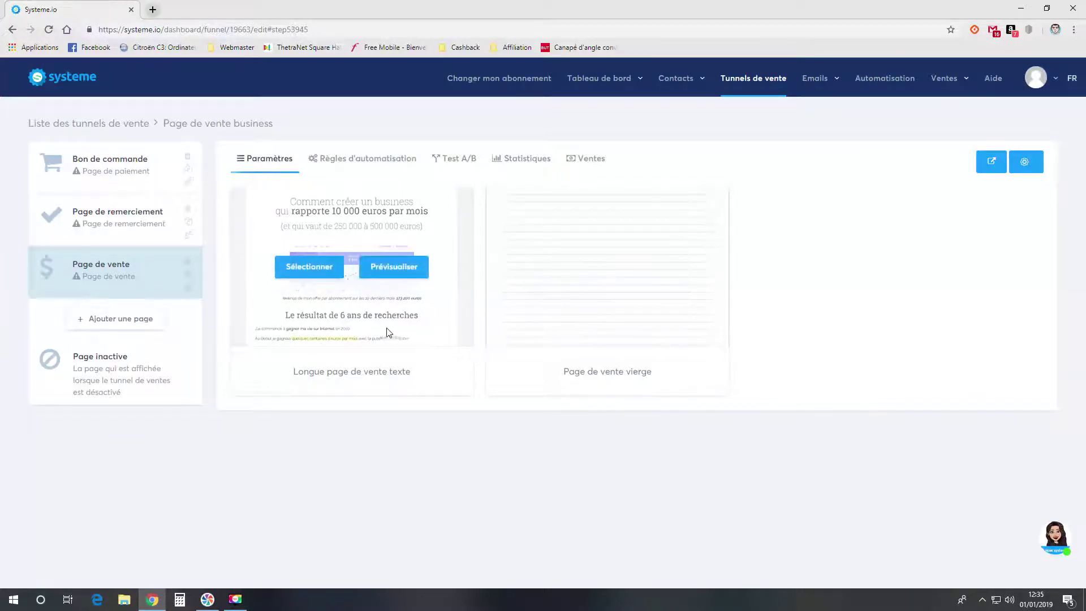
pyautogui.click(310, 277)
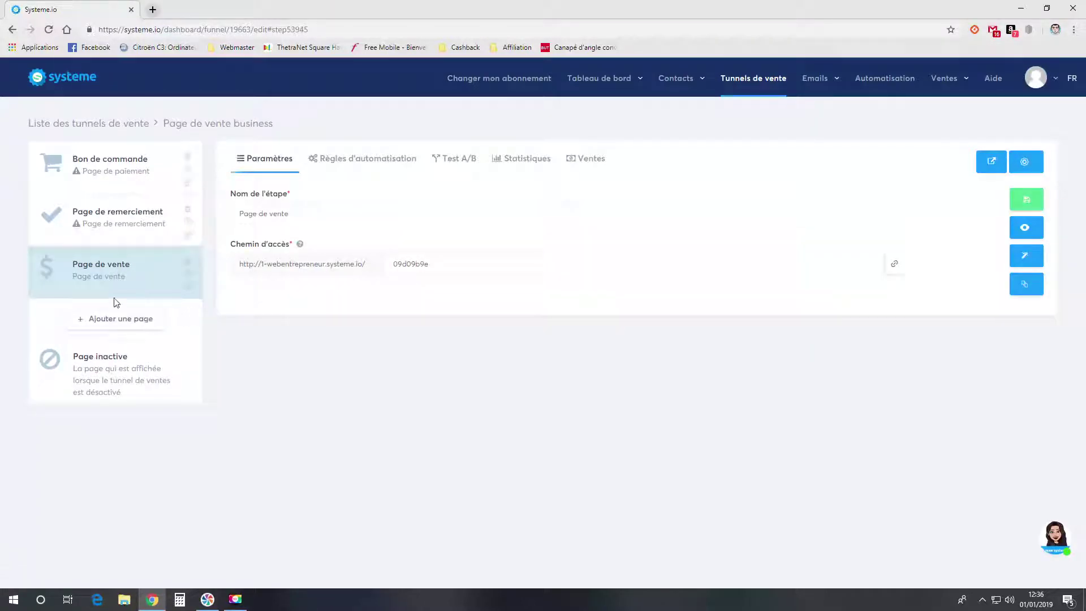
pyautogui.moveTo(82, 276); pyautogui.dragTo(103, 166)
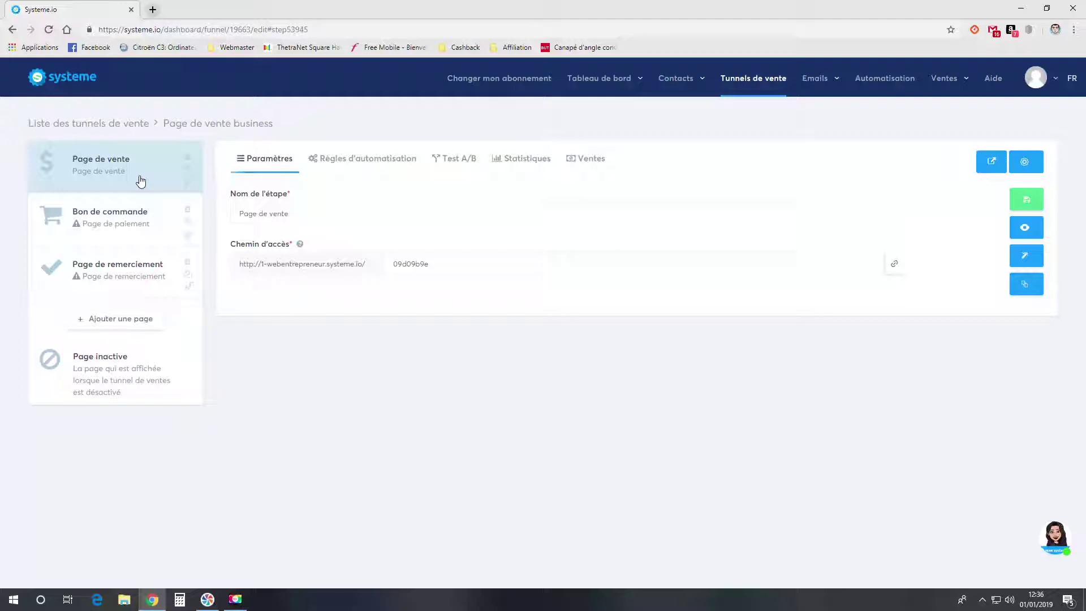
# Check the order form and thank-you page templates, and open the sales page in the page editor.
pyautogui.click(129, 213)
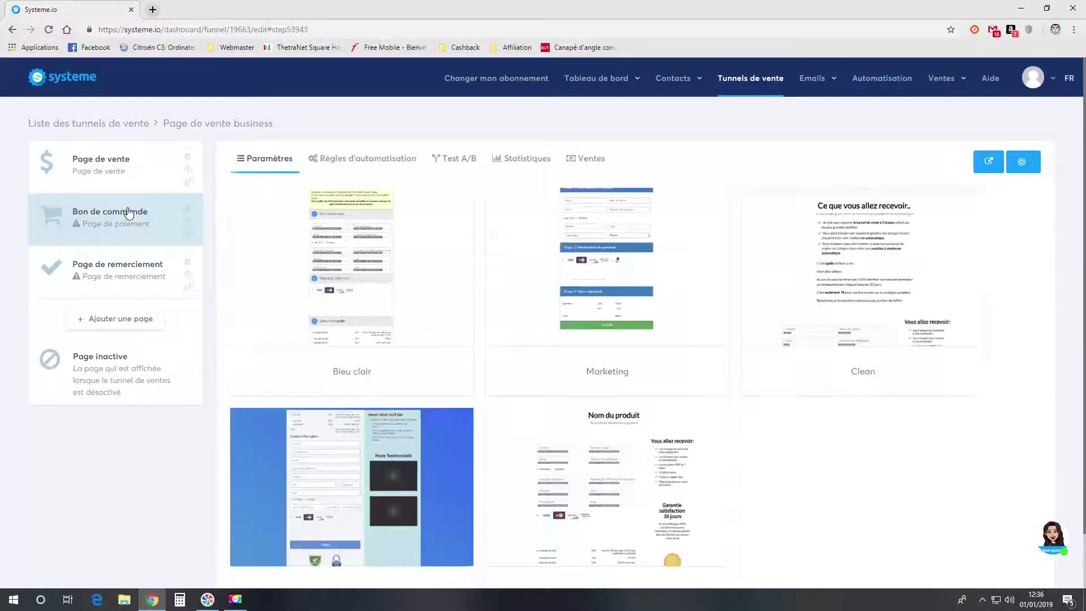
pyautogui.click(124, 266)
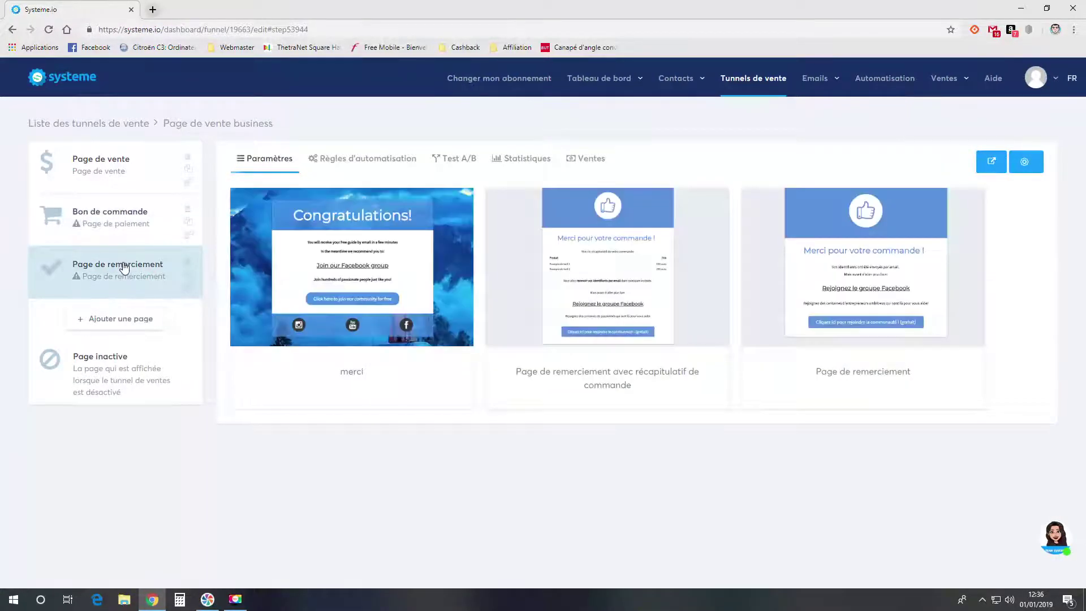
pyautogui.click(115, 190)
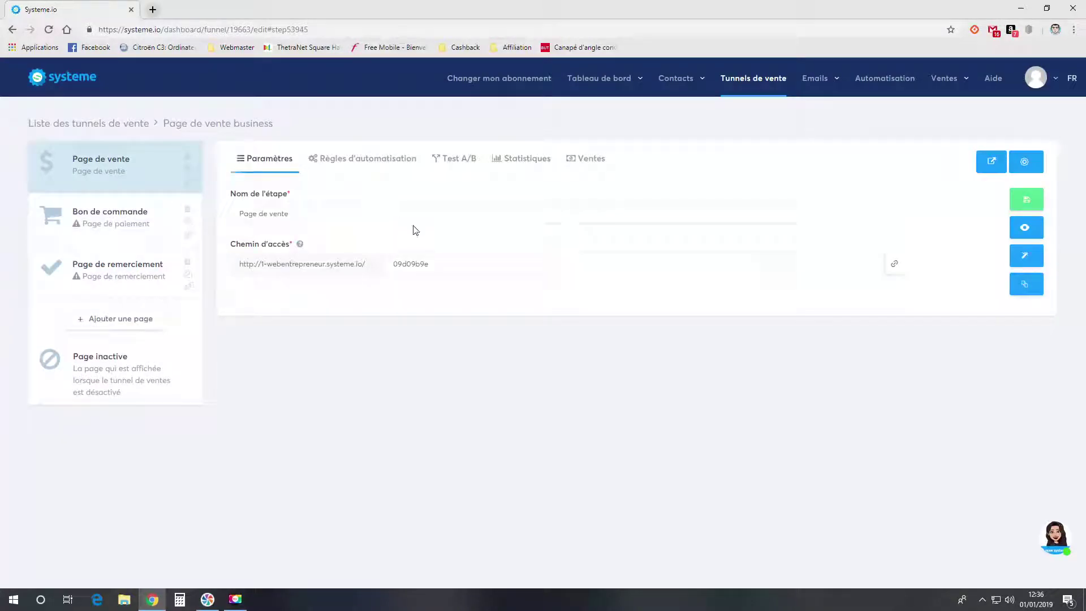
pyautogui.click(1029, 259)
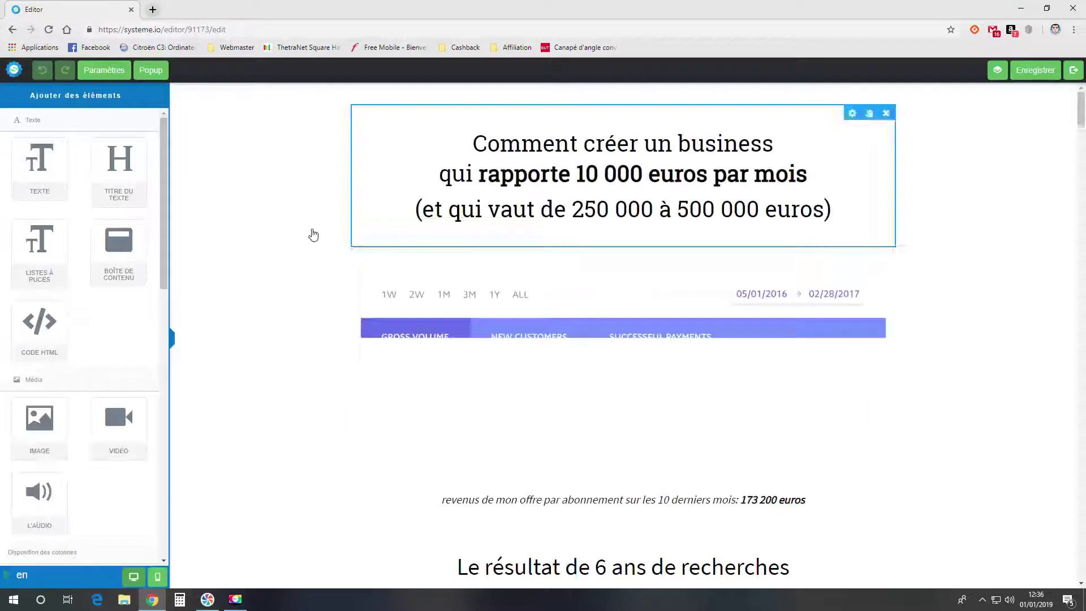
# Examine the sales page's general settings, from typography and background down to metadata and tracking codes.
pyautogui.click(113, 73)
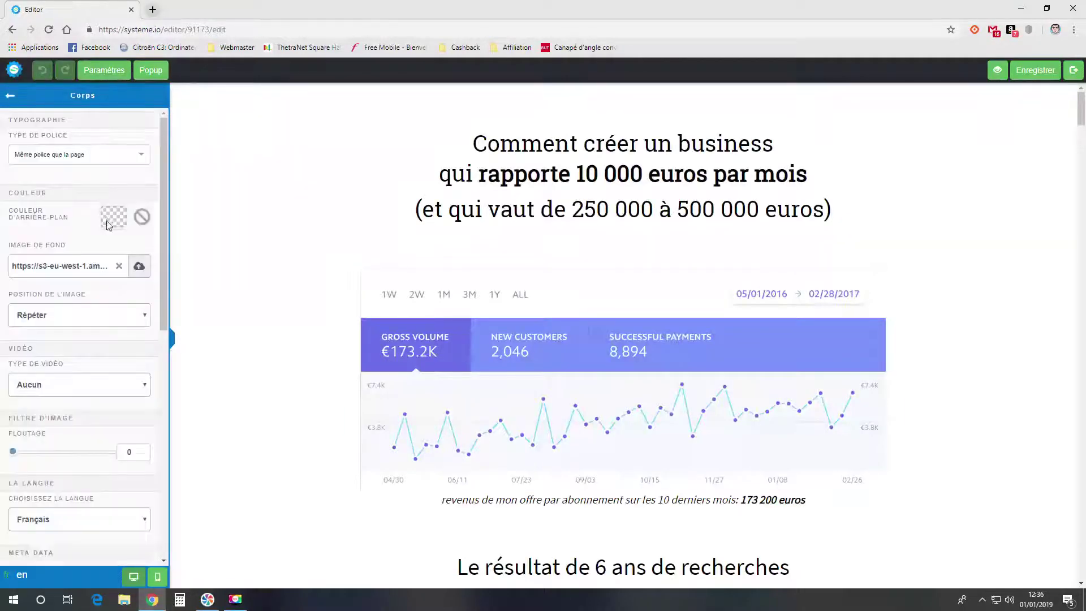
pyautogui.scroll(-2, 101, 290)
pyautogui.scroll(-4, 100, 290)
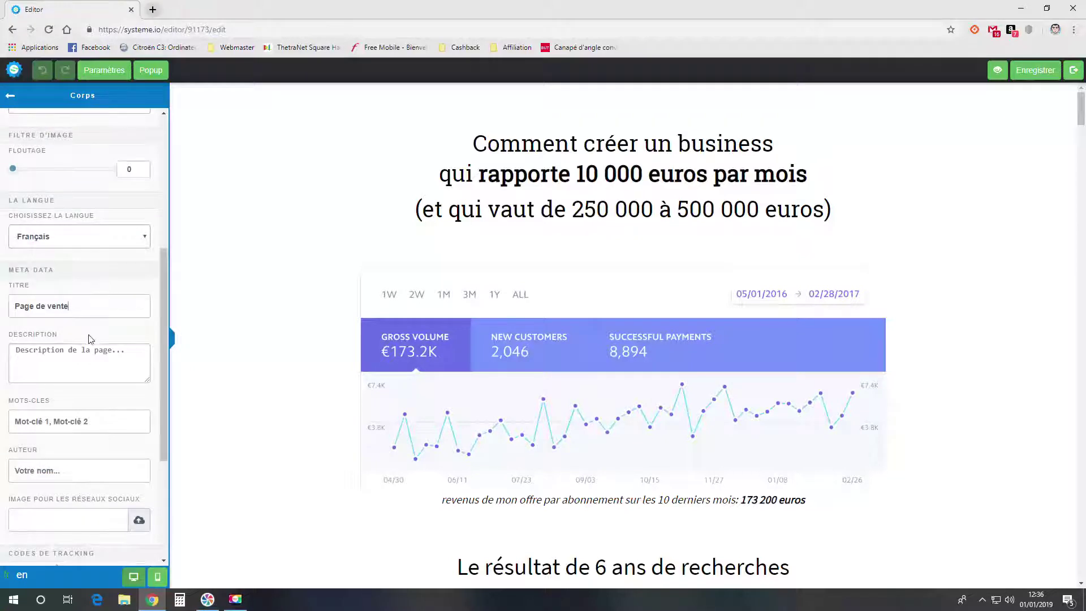
pyautogui.click(85, 354)
pyautogui.scroll(-1, 85, 354)
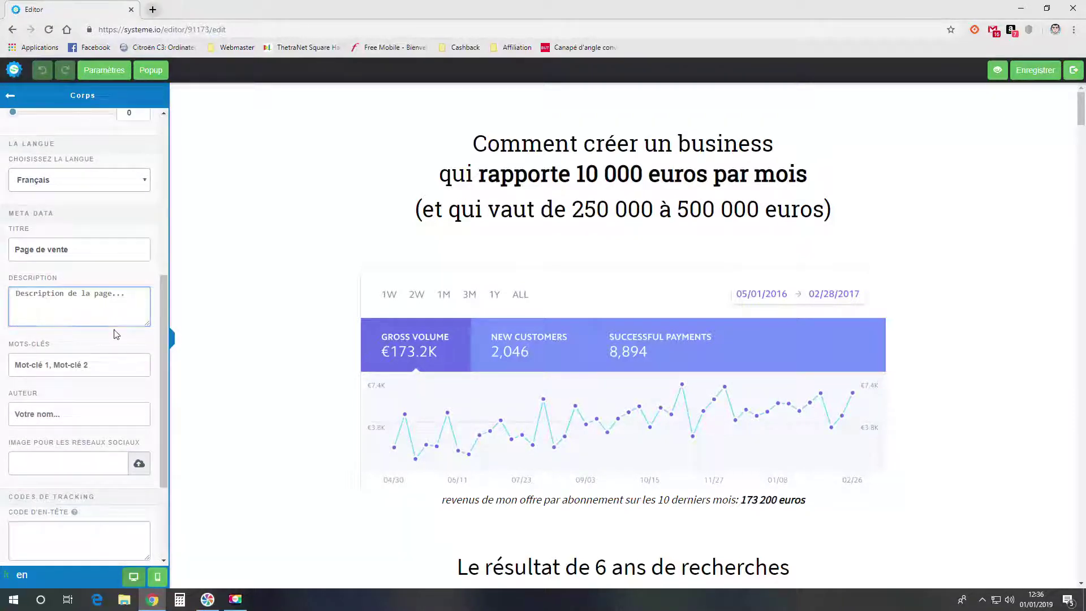
pyautogui.scroll(-1, 113, 339)
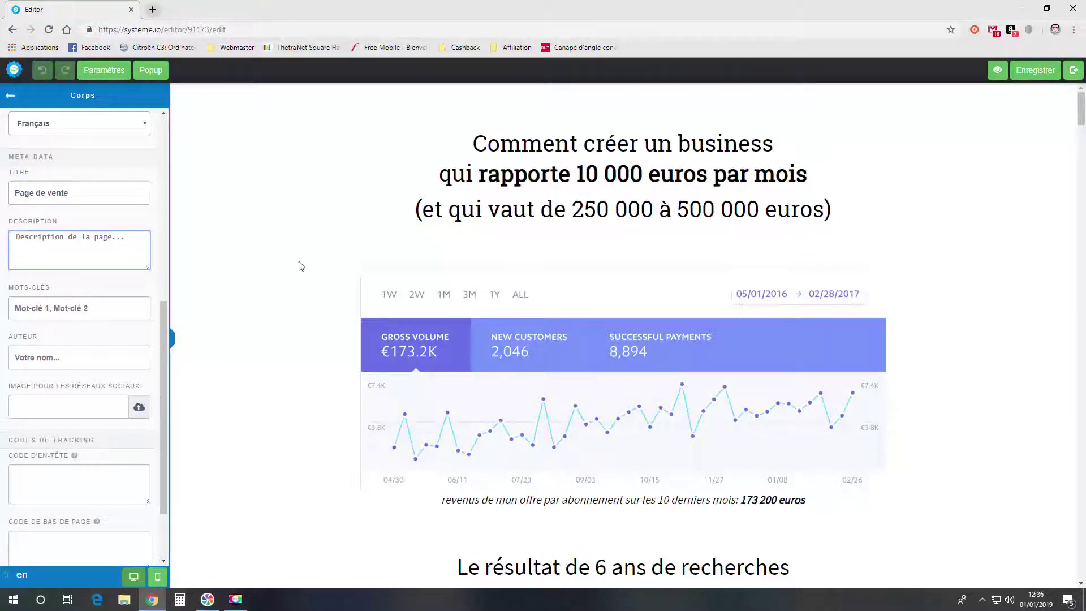
pyautogui.click(320, 239)
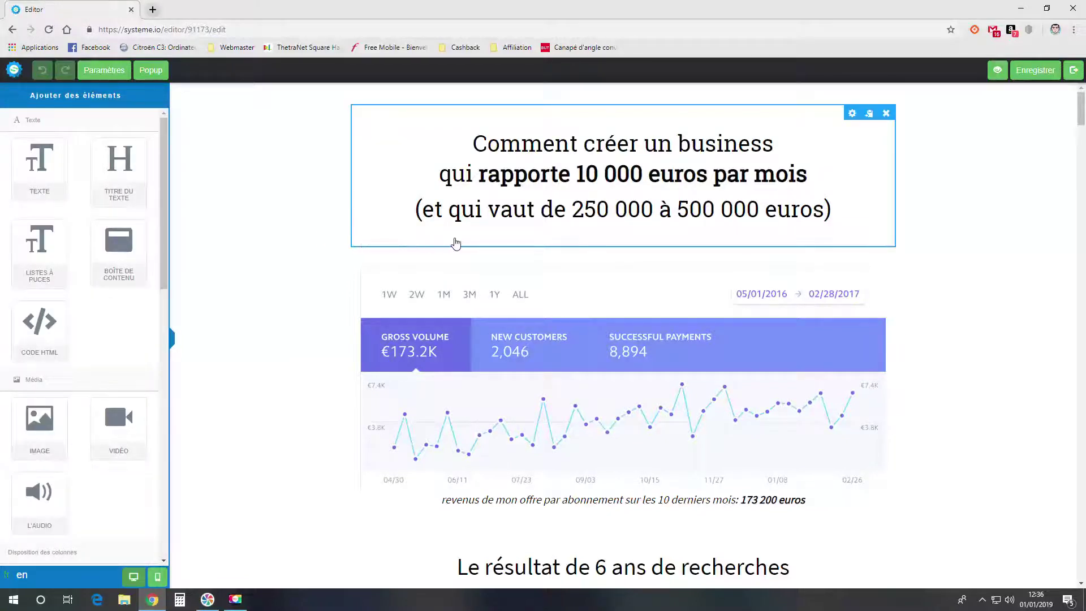
# Examine the settings of the main headline, the revenue chart image and the section that contains them.
pyautogui.click(567, 164)
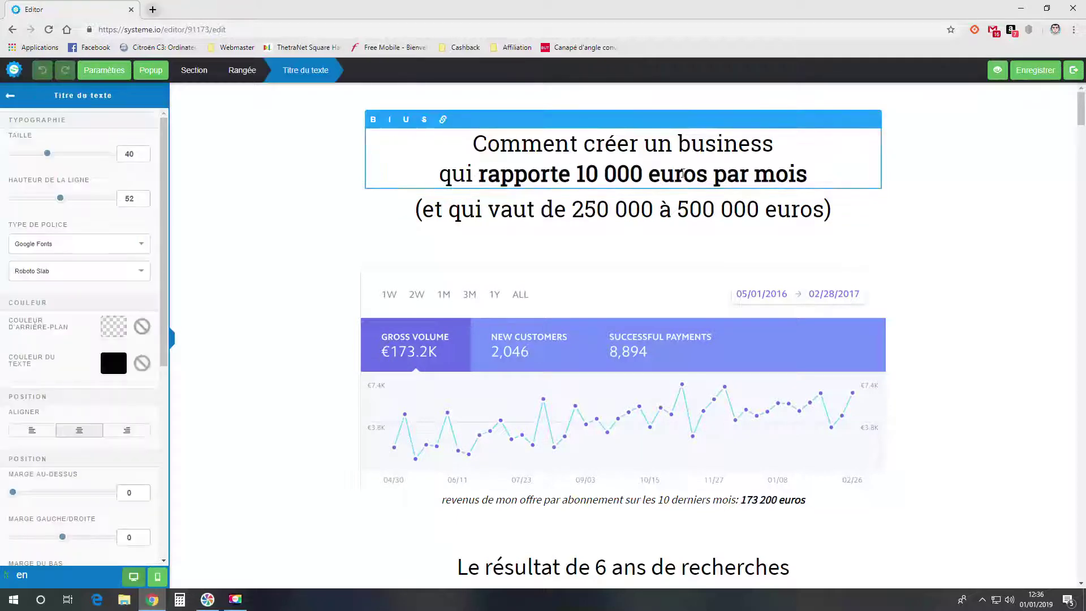
pyautogui.click(610, 339)
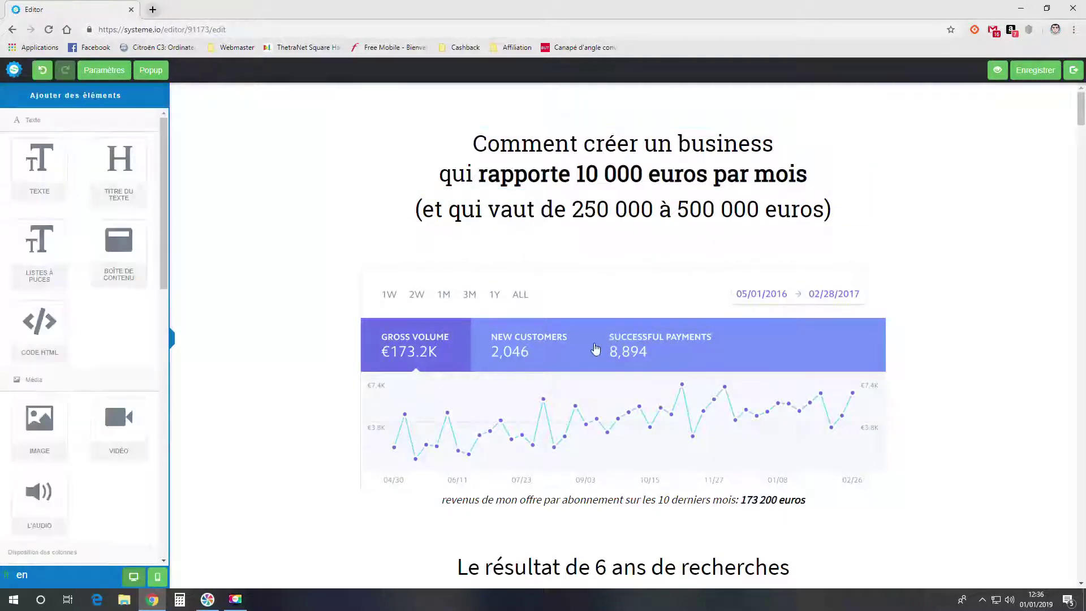
pyautogui.click(595, 347)
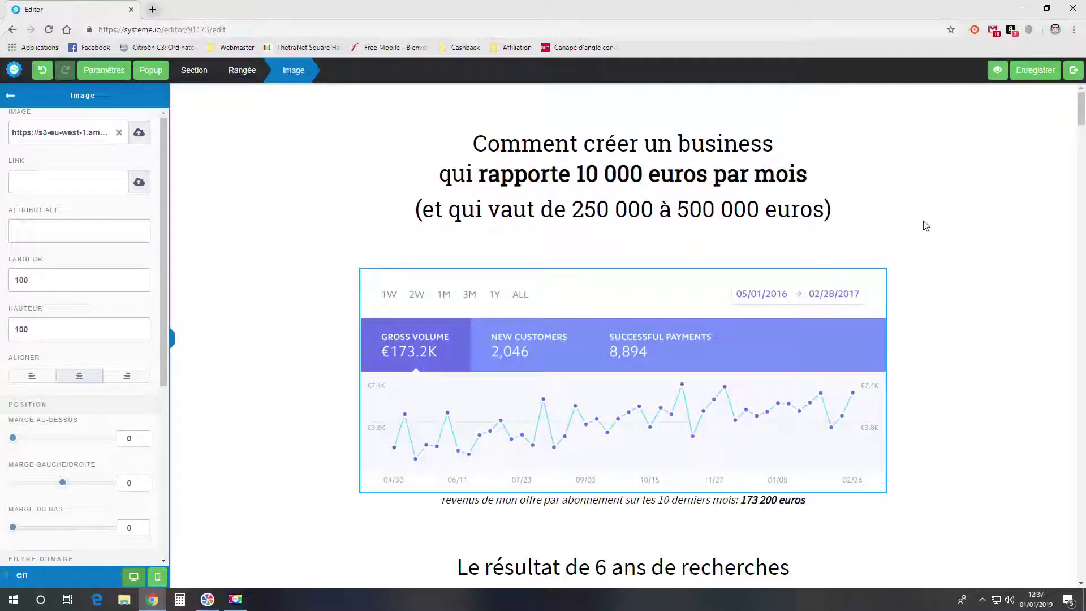
pyautogui.click(1022, 158)
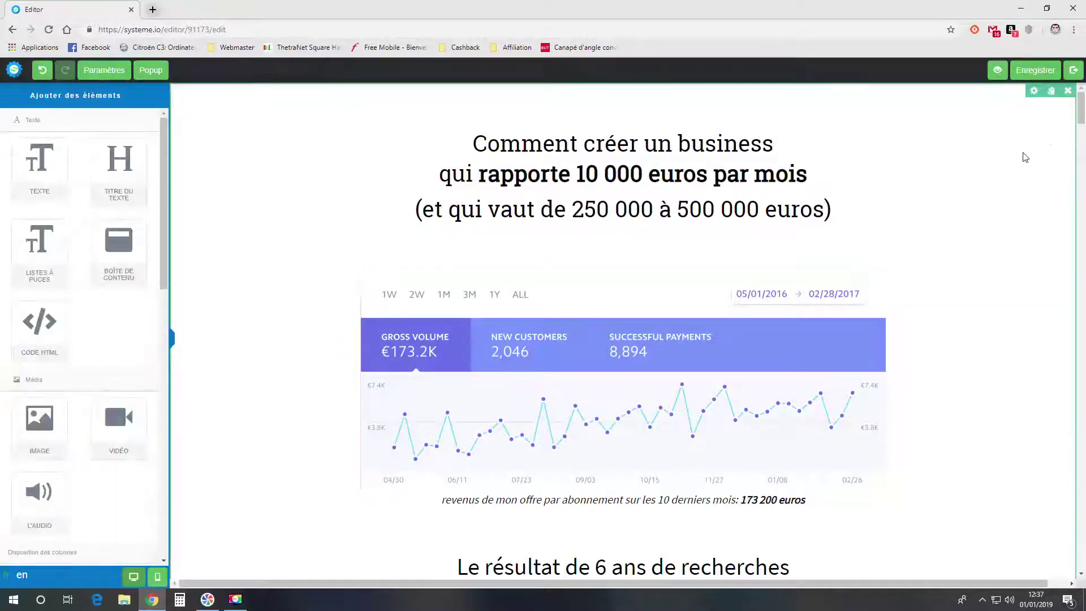
pyautogui.click(1023, 158)
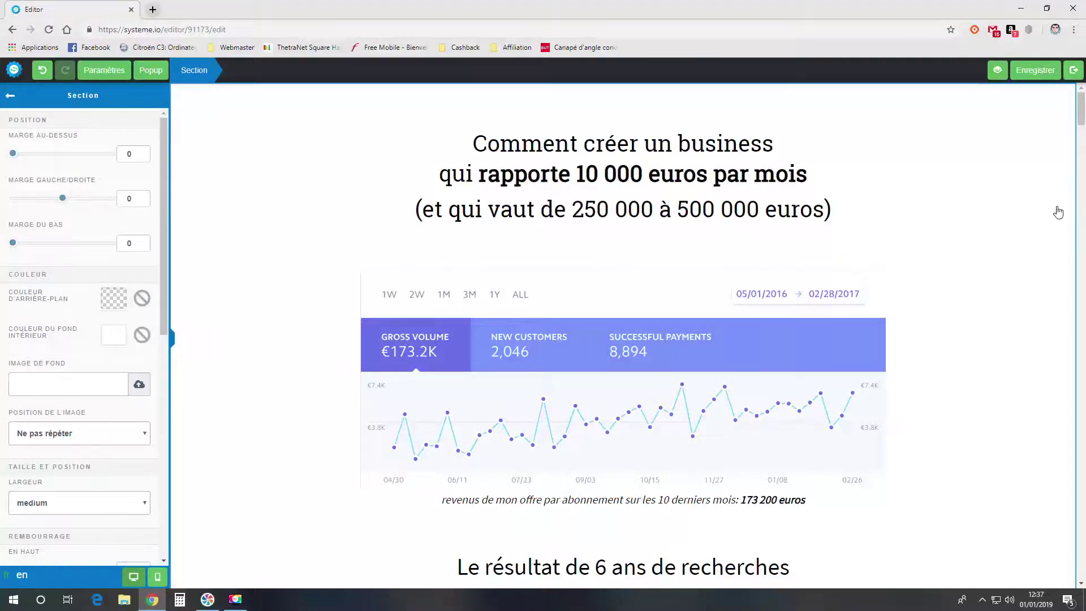
# Delete the "Etape 1 : Lancez votre offre par abonnement" heading and the "Quoi vendre ? A quel prix ?" text block below it.
pyautogui.scroll(-15, 916, 426)
pyautogui.scroll(-10, 912, 427)
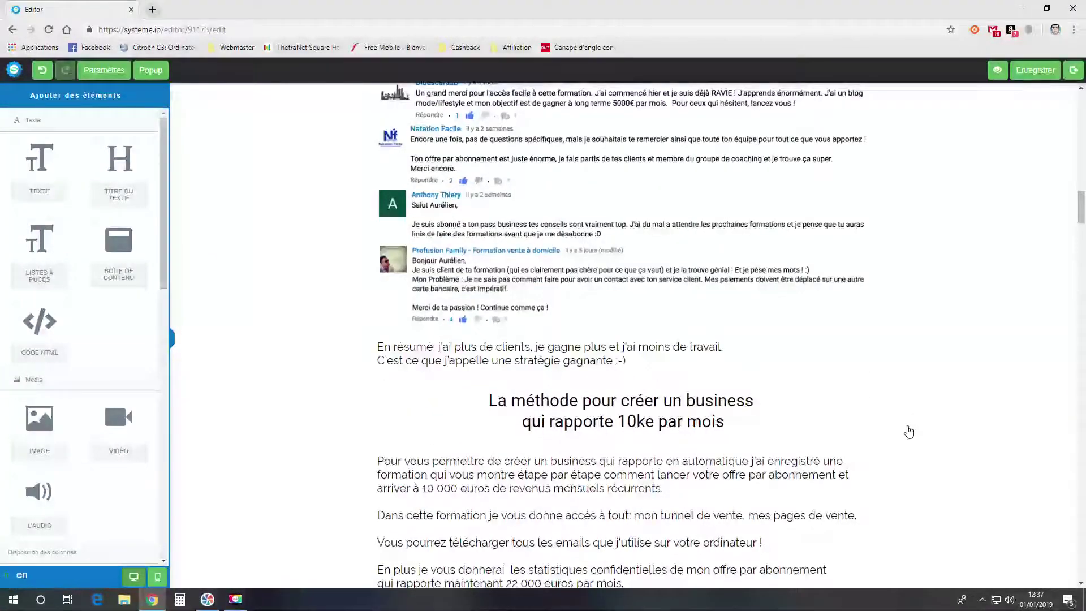
pyautogui.scroll(-5, 910, 426)
pyautogui.scroll(-1, 908, 434)
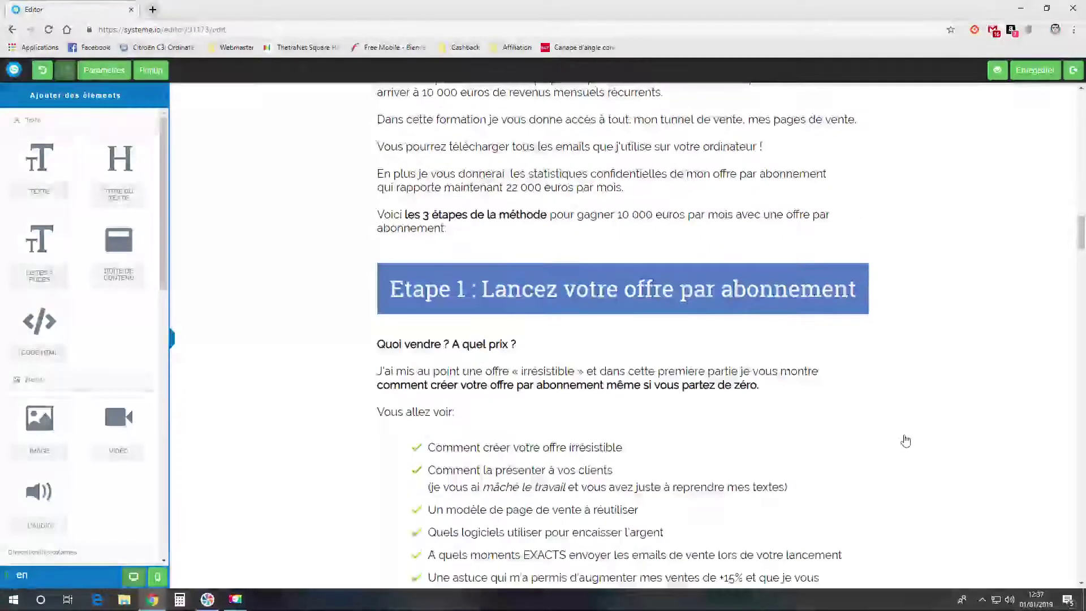
pyautogui.moveTo(856, 300)
pyautogui.click(861, 257)
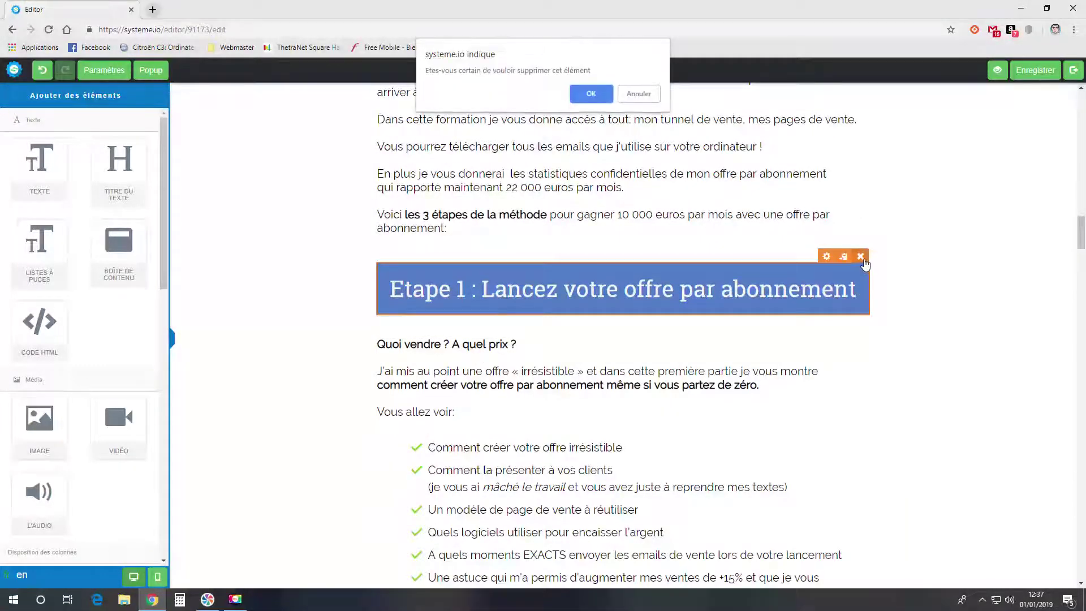
pyautogui.click(591, 91)
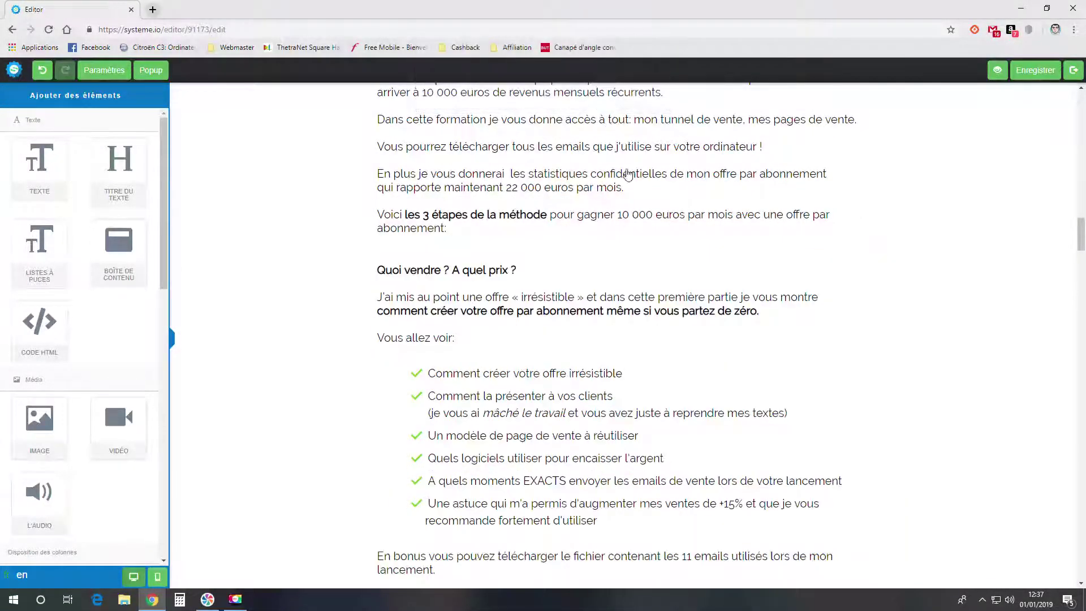
pyautogui.click(860, 256)
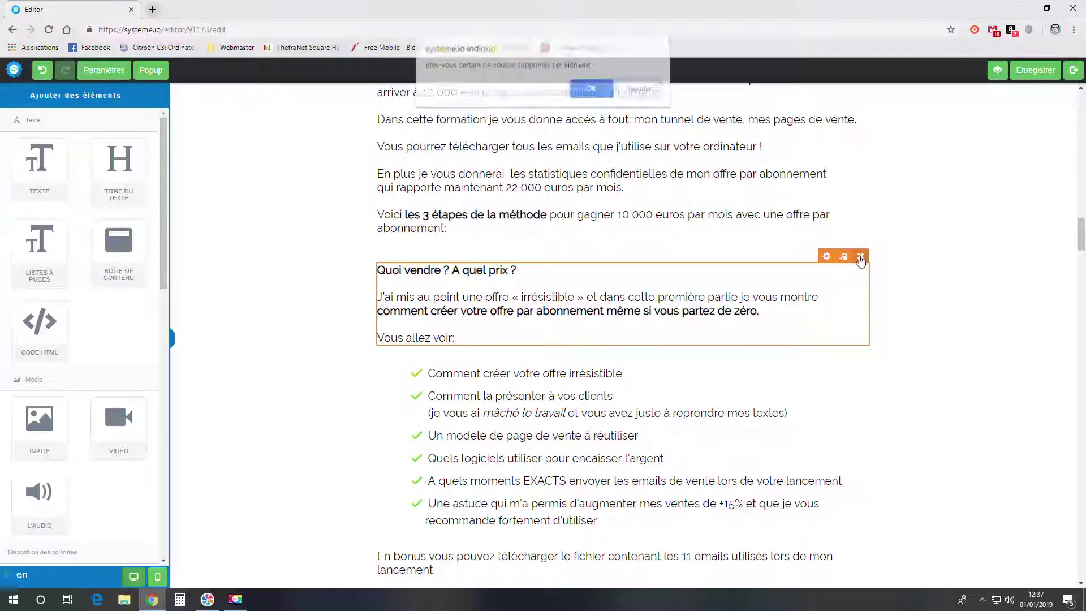
pyautogui.click(591, 92)
# Change the "Formation seule" offer's price heading to "49 euros".
pyautogui.scroll(-14, 653, 205)
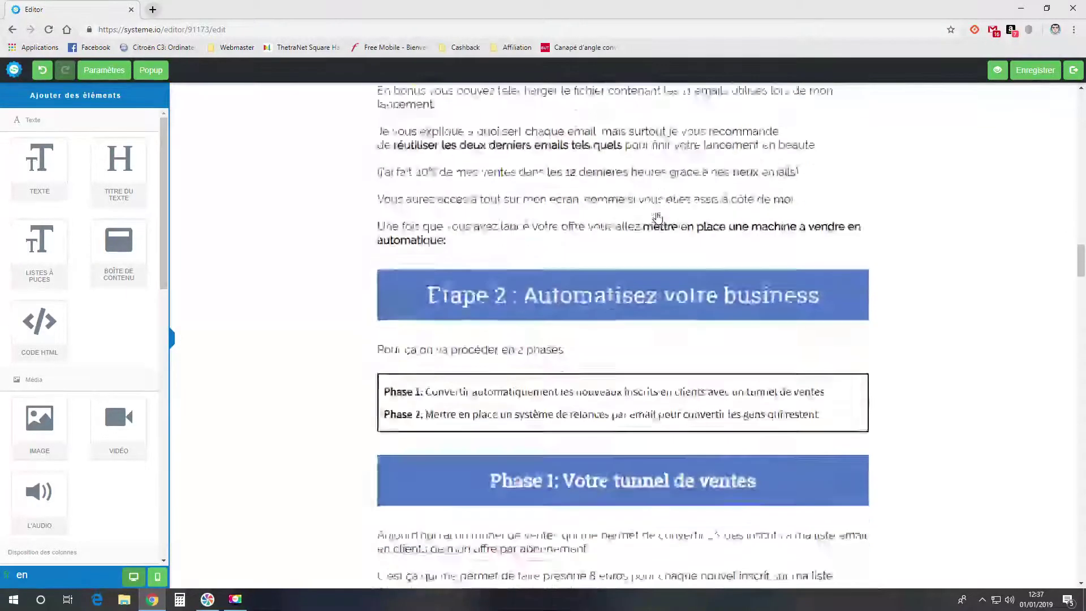
pyautogui.scroll(-20, 673, 204)
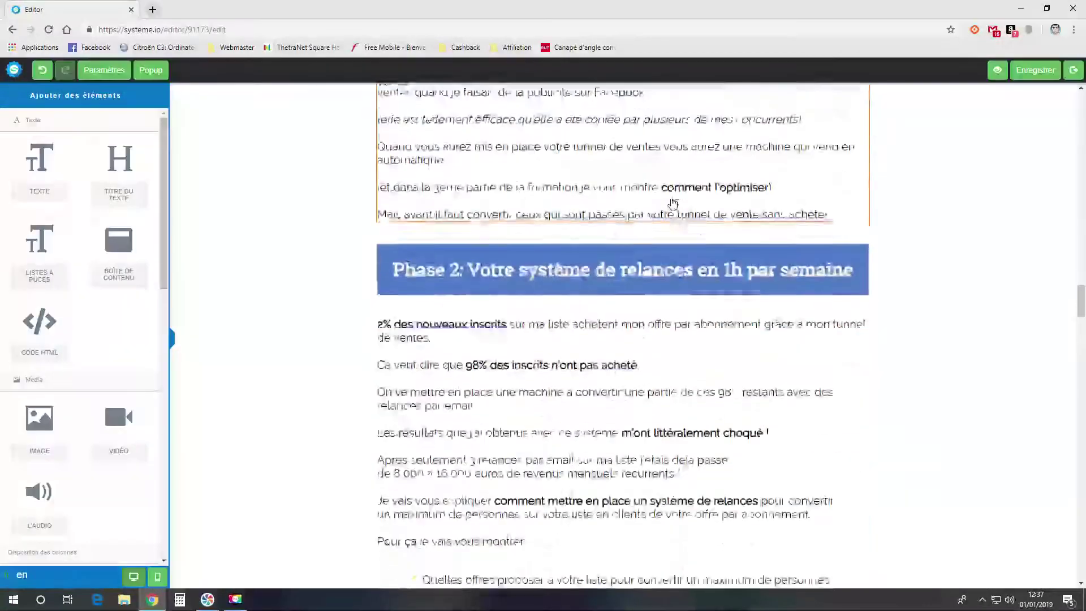
pyautogui.scroll(-20, 672, 204)
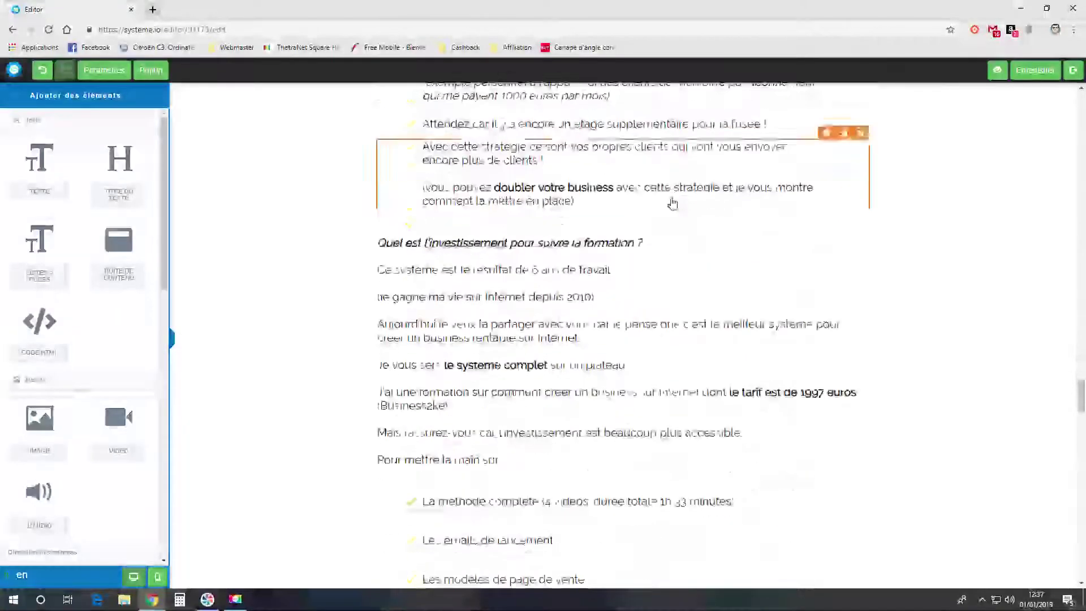
pyautogui.scroll(-5, 672, 204)
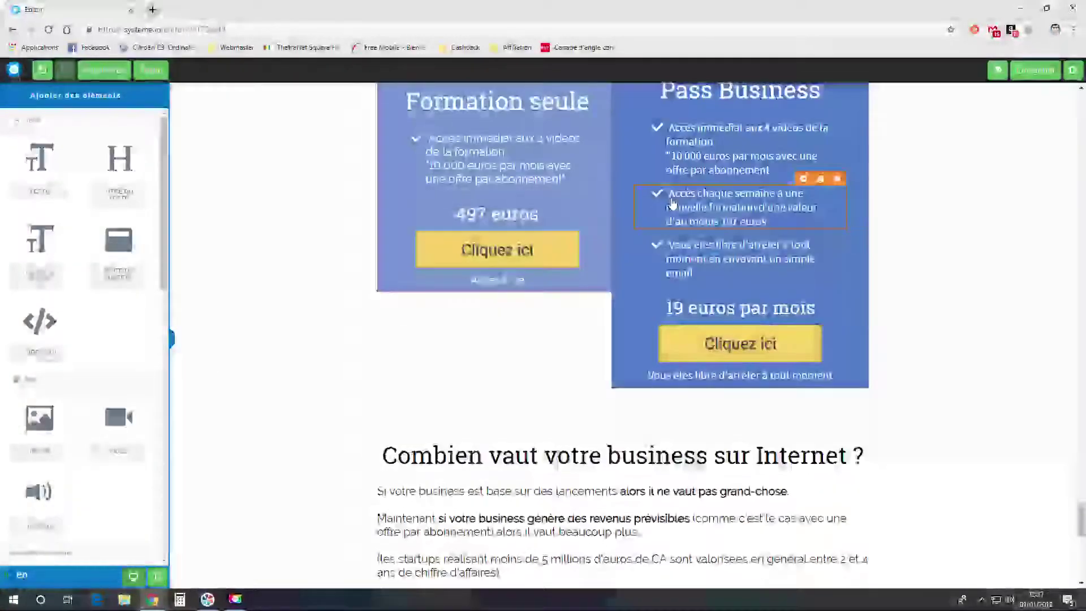
pyautogui.scroll(3, 629, 274)
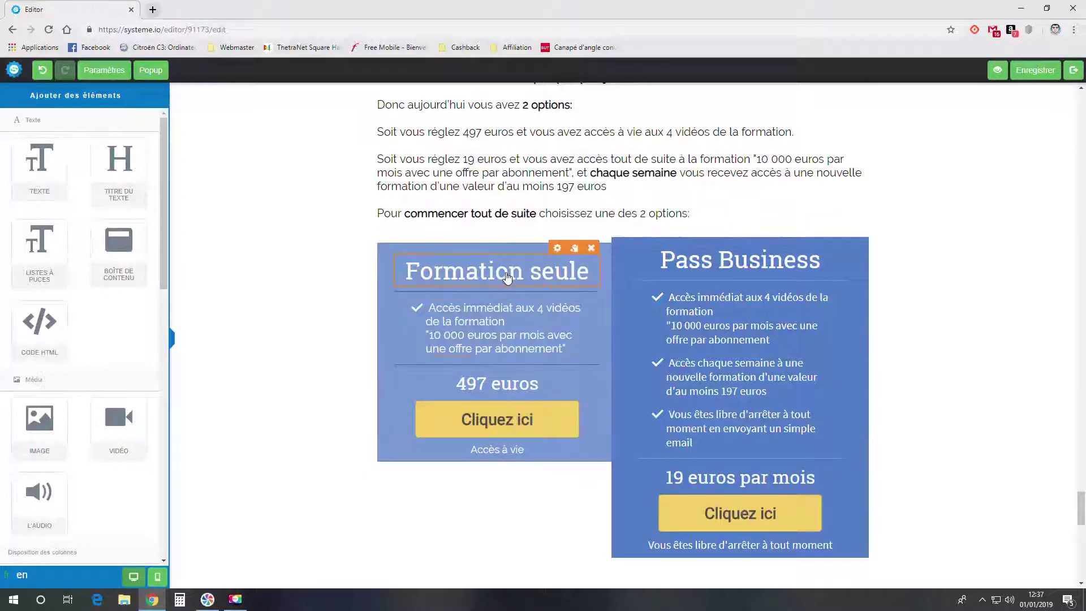
pyautogui.click(505, 387)
pyautogui.moveTo(486, 385); pyautogui.dragTo(478, 384)
pyautogui.press('BackSpace')
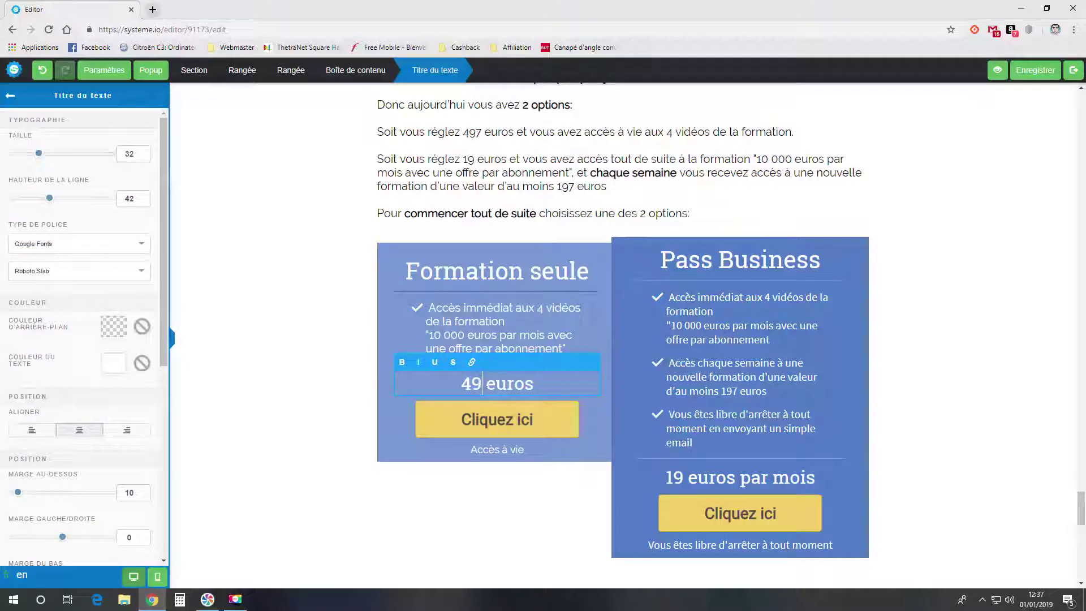
pyautogui.click(605, 416)
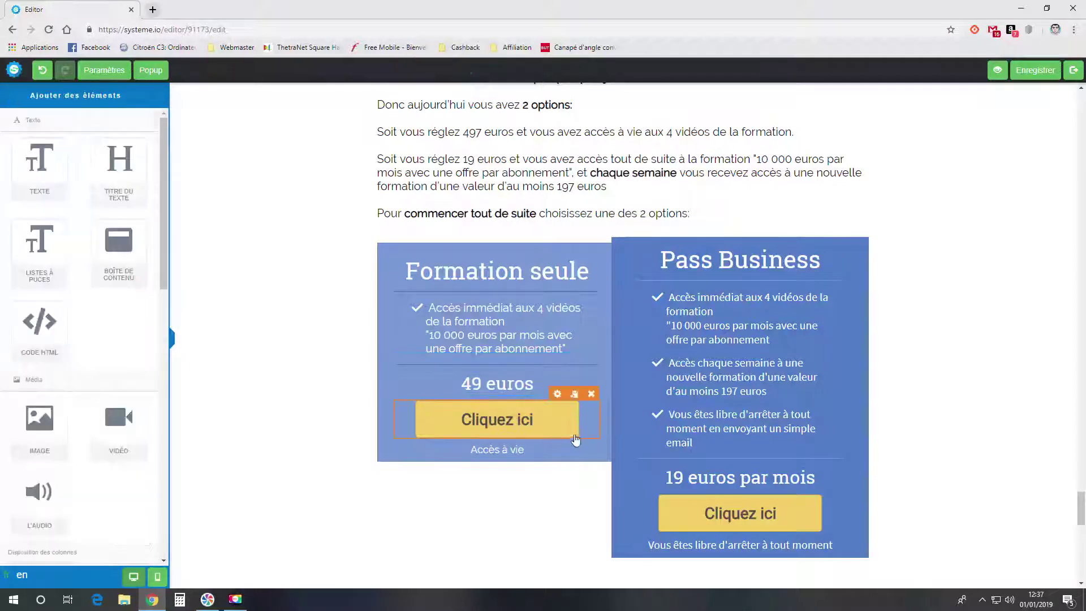
# Make the "Formation seule" offer's button lead to the next funnel step, then save the sales page and leave the editor.
pyautogui.click(484, 428)
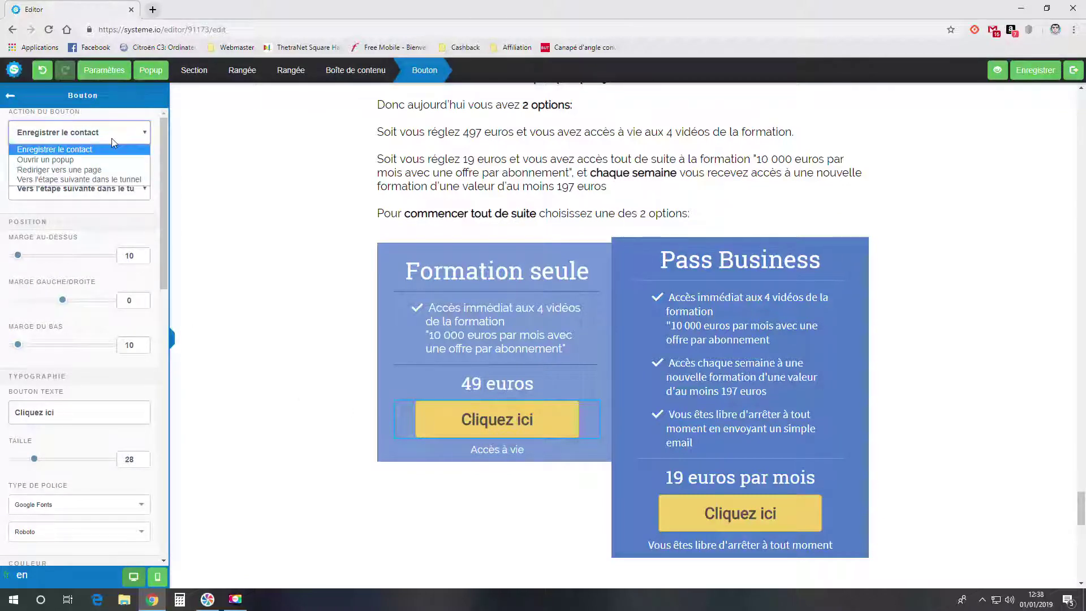
pyautogui.click(113, 178)
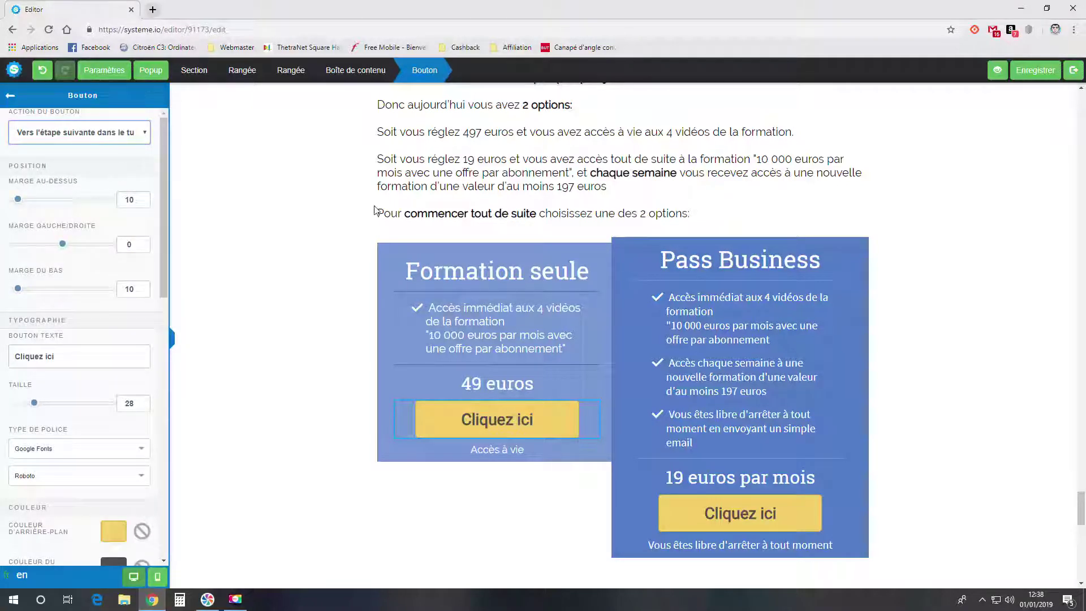
pyautogui.click(1026, 72)
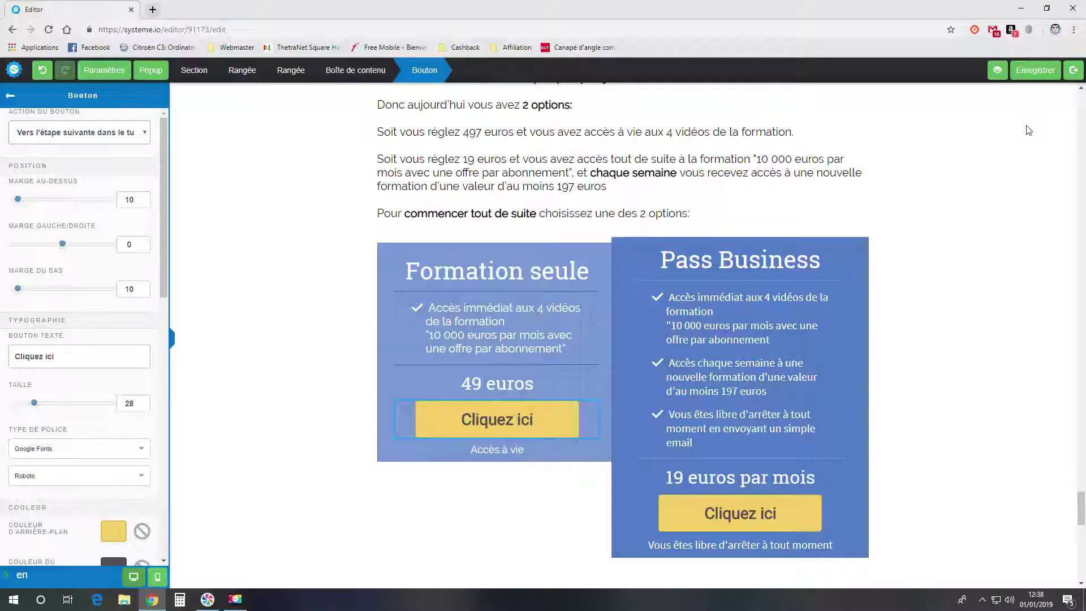
pyautogui.click(1070, 74)
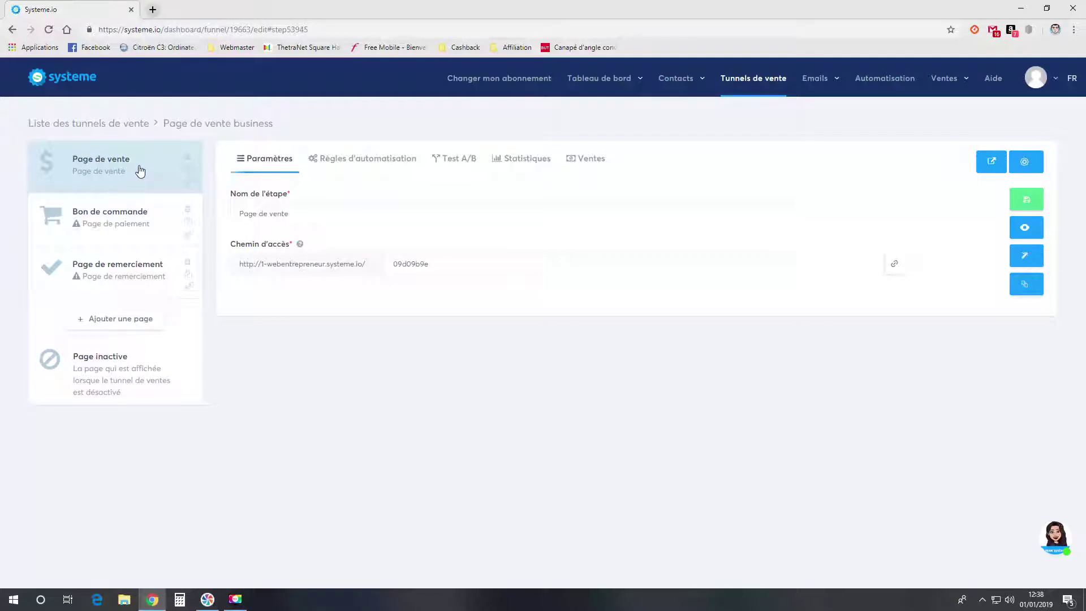
# Apply the "Bleu clair" template to the order form and open the form in the page editor.
pyautogui.click(122, 221)
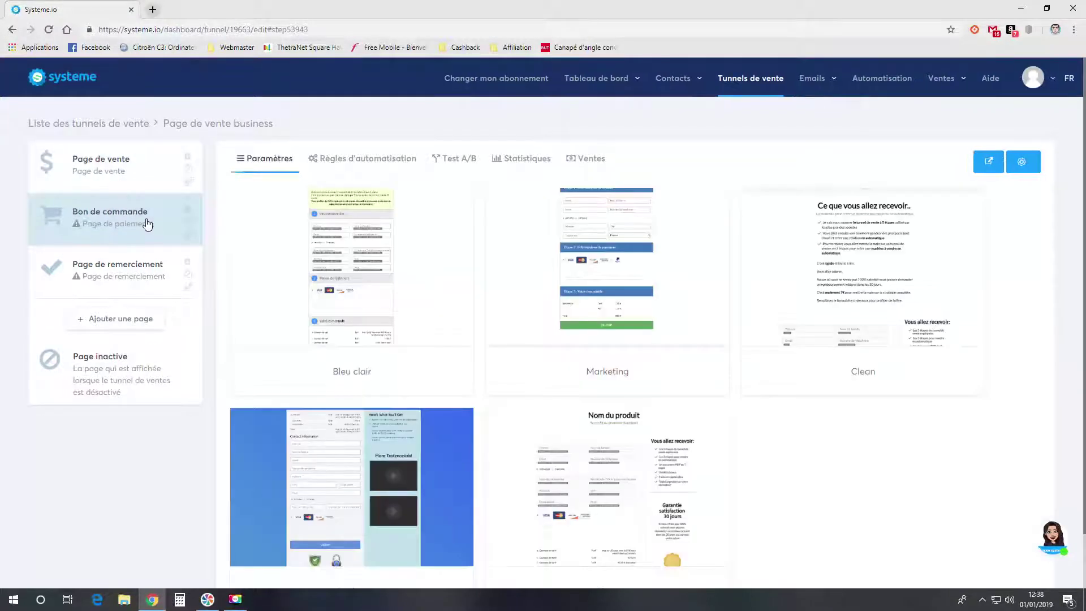
pyautogui.moveTo(408, 267)
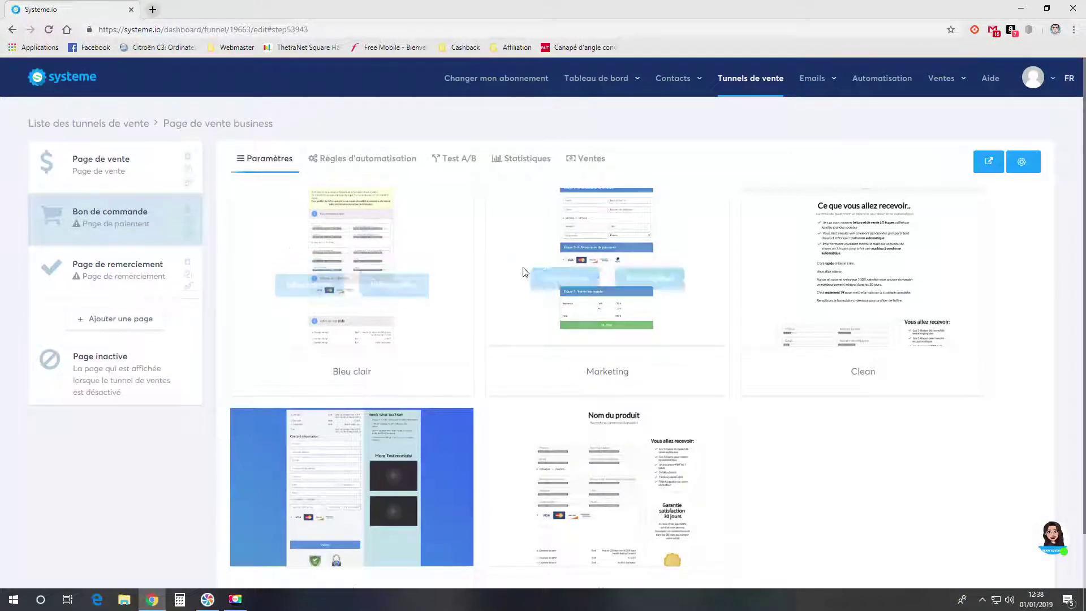
pyautogui.scroll(-1, 604, 339)
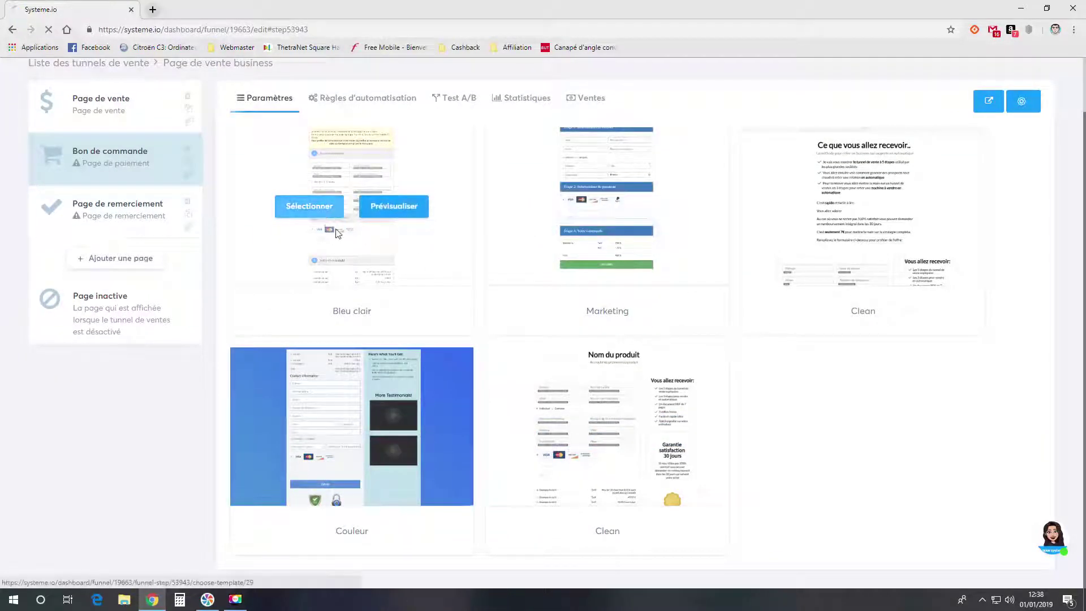
pyautogui.click(333, 213)
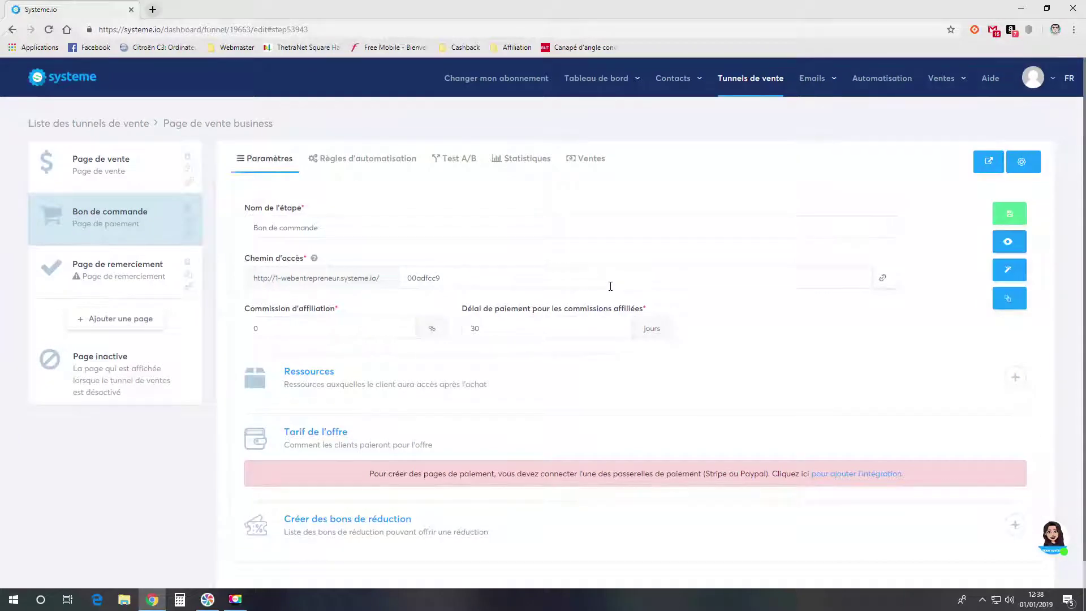
pyautogui.click(1007, 270)
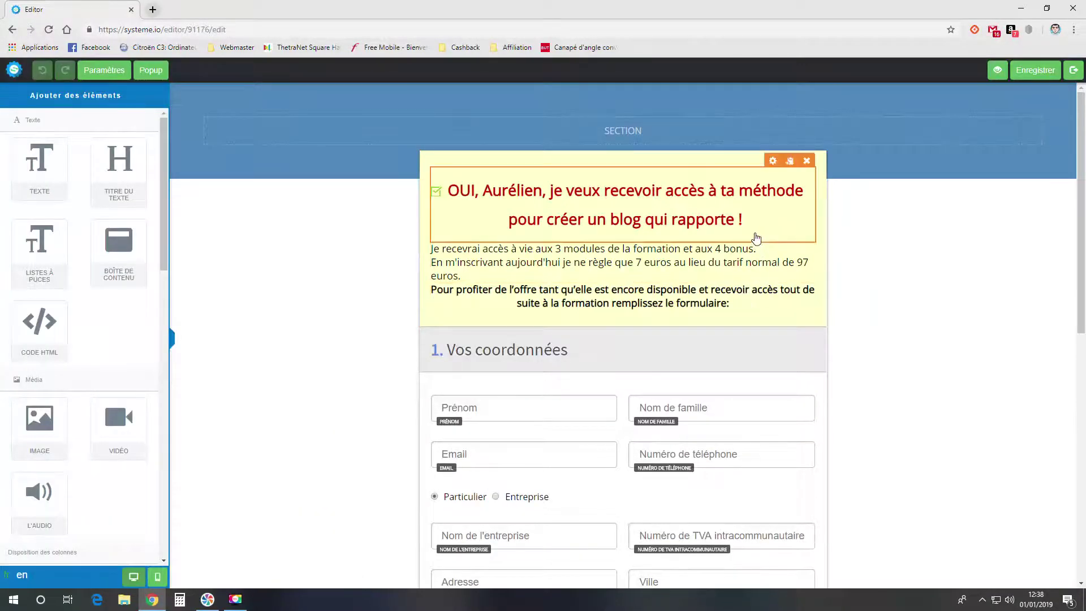
# Examine the order form's layout, its red headline and the introductory text's settings.
pyautogui.scroll(-3, 751, 250)
pyautogui.scroll(-3, 751, 250)
pyautogui.scroll(6, 747, 247)
pyautogui.click(678, 230)
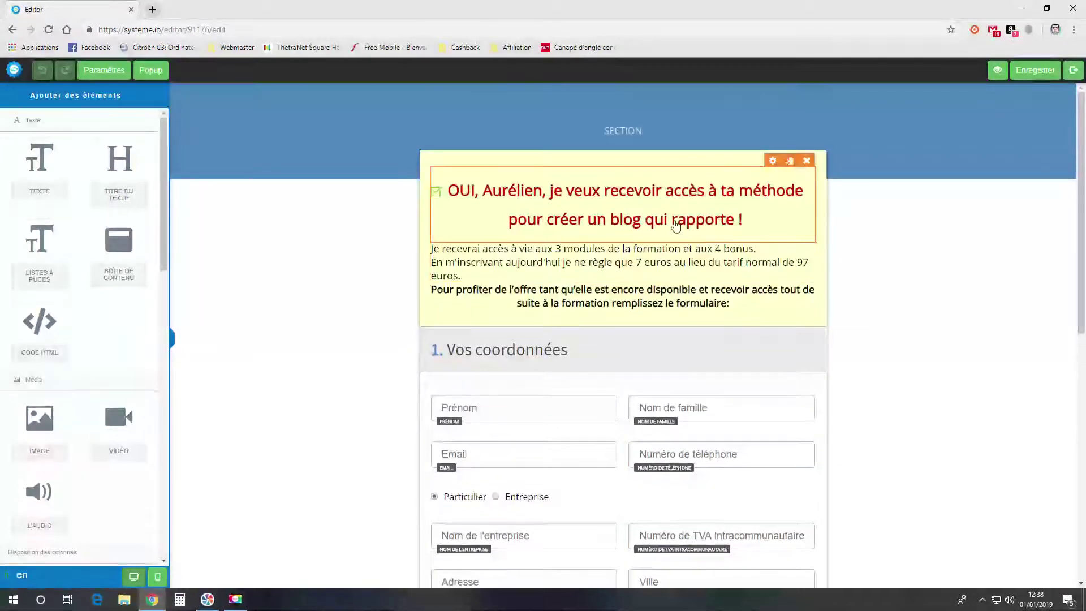
pyautogui.click(674, 264)
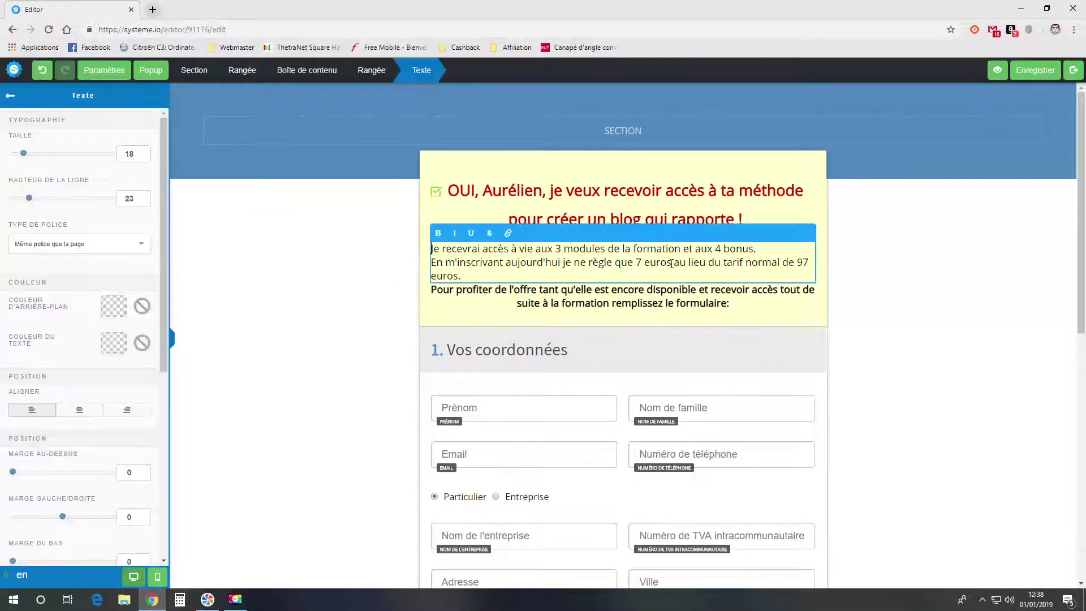
pyautogui.click(842, 272)
# Examine the order form's "Moyen de règlement" block, its row and section settings, and the order summary.
pyautogui.scroll(-7, 842, 274)
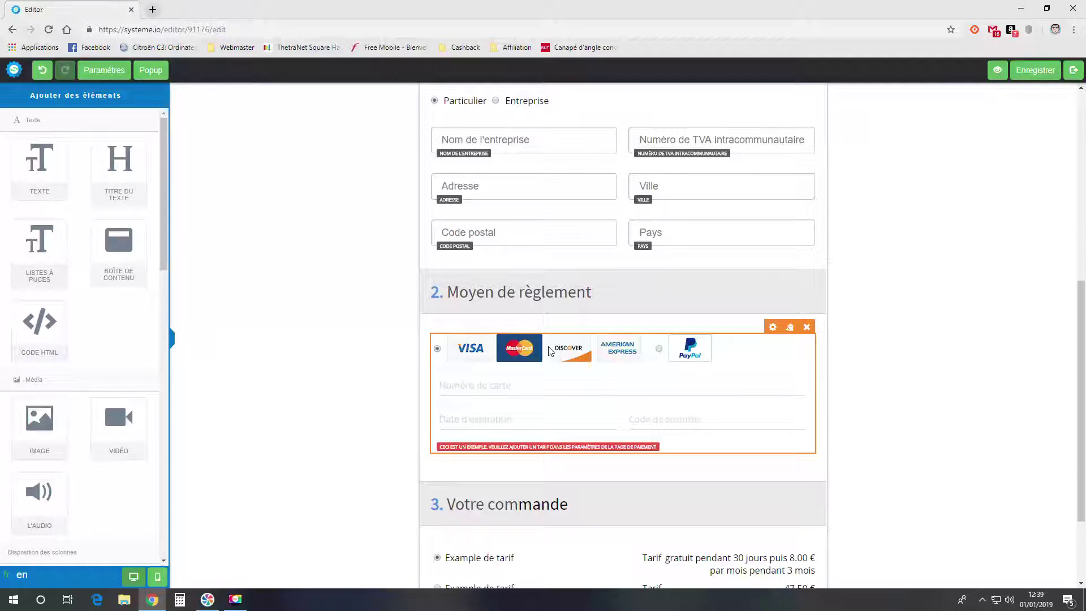
pyautogui.click(868, 335)
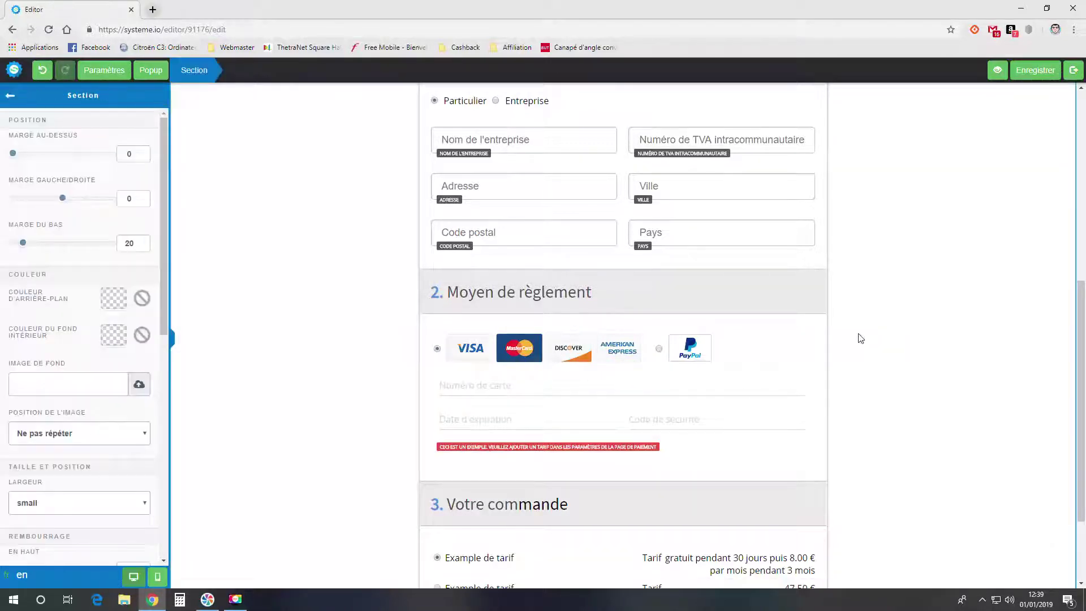
pyautogui.click(614, 377)
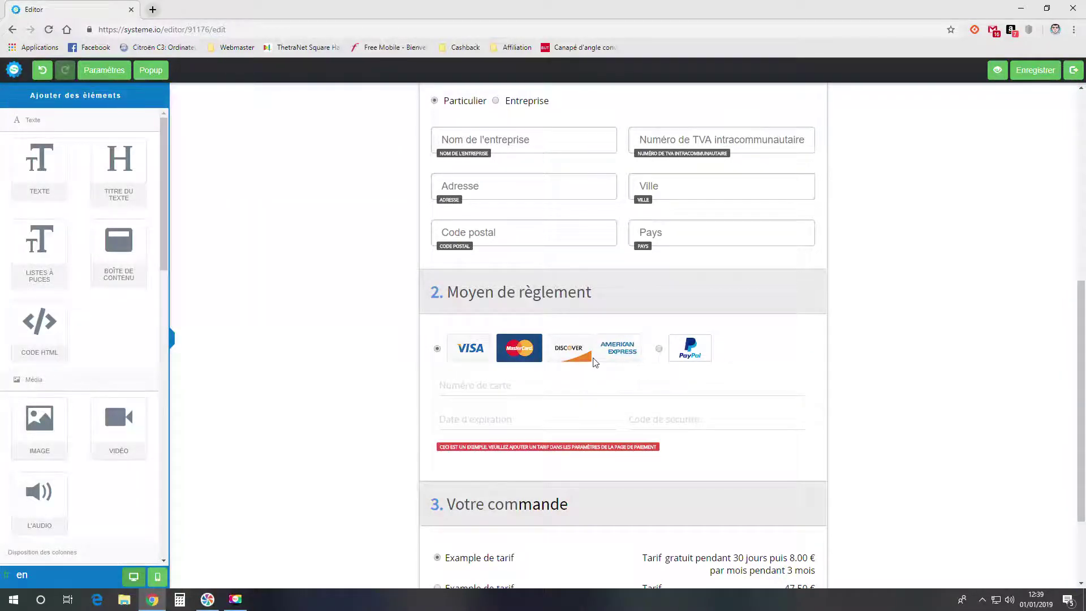
pyautogui.click(552, 341)
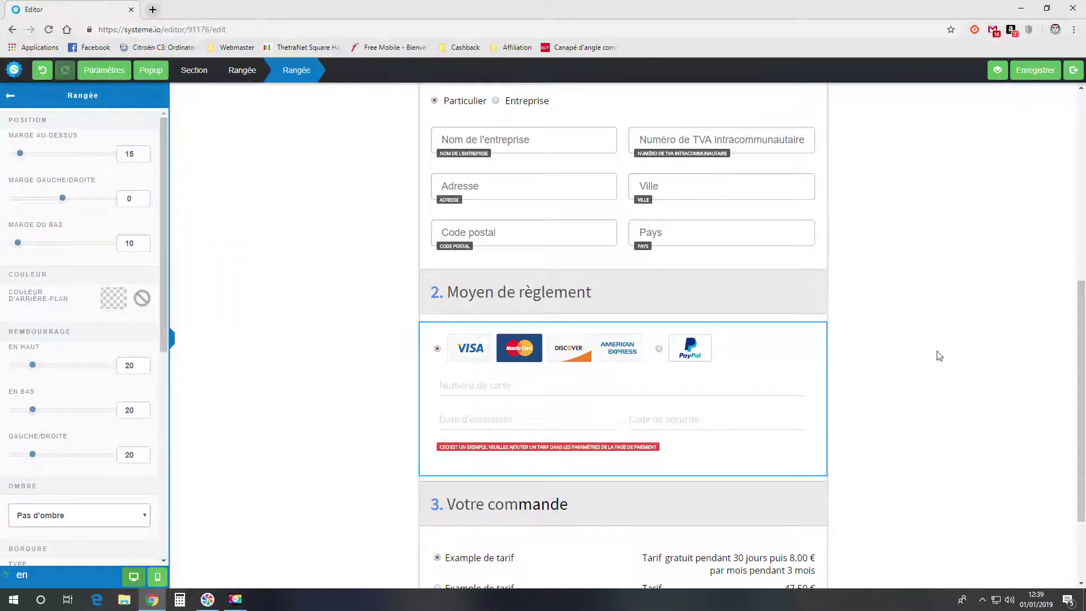
pyautogui.click(877, 550)
pyautogui.scroll(-2, 877, 550)
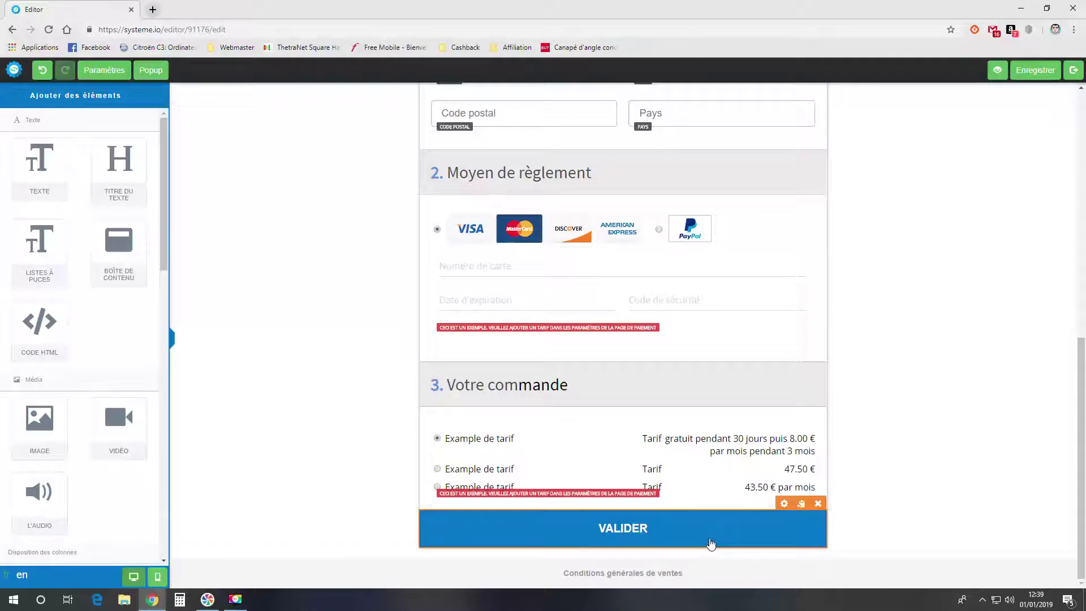
pyautogui.scroll(2, 357, 457)
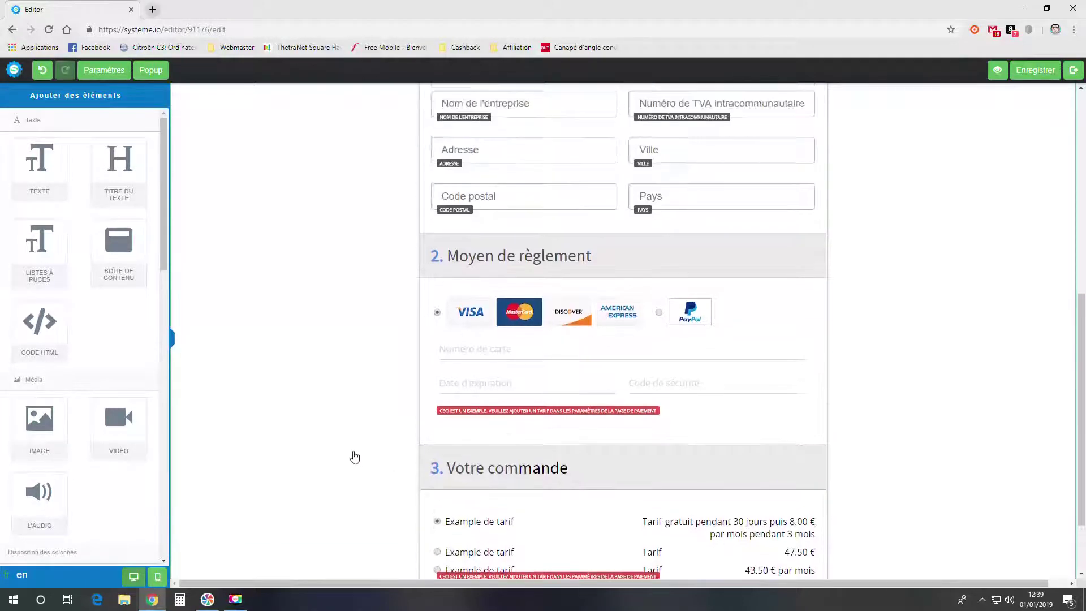
# Examine the settings of the "VALIDER" payment button, and leave the order form's editor.
pyautogui.scroll(-2, 357, 459)
pyautogui.click(535, 527)
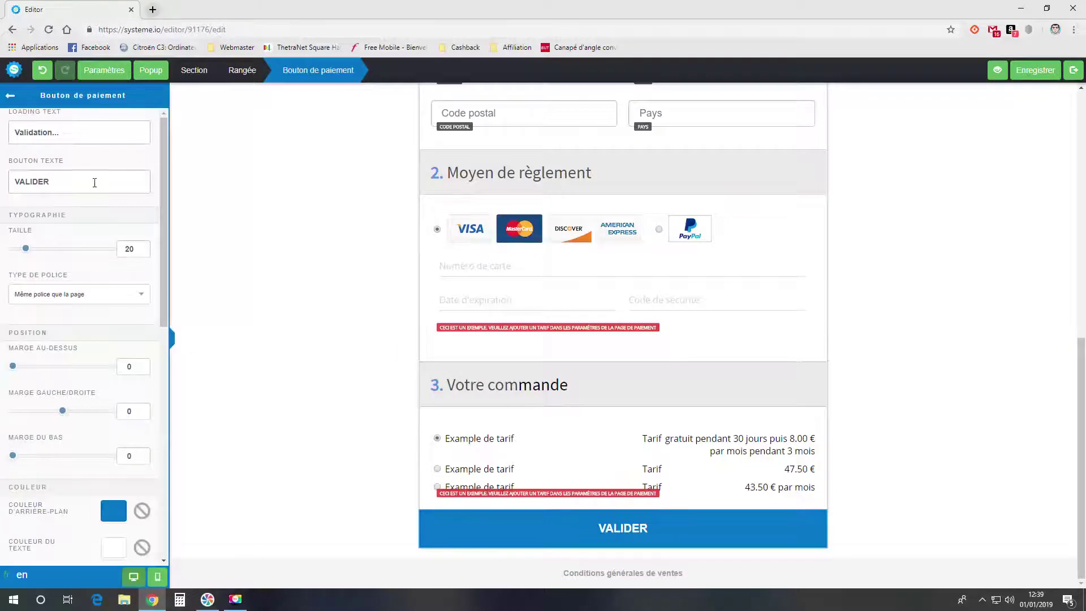
pyautogui.click(541, 518)
pyautogui.click(541, 523)
pyautogui.click(1073, 70)
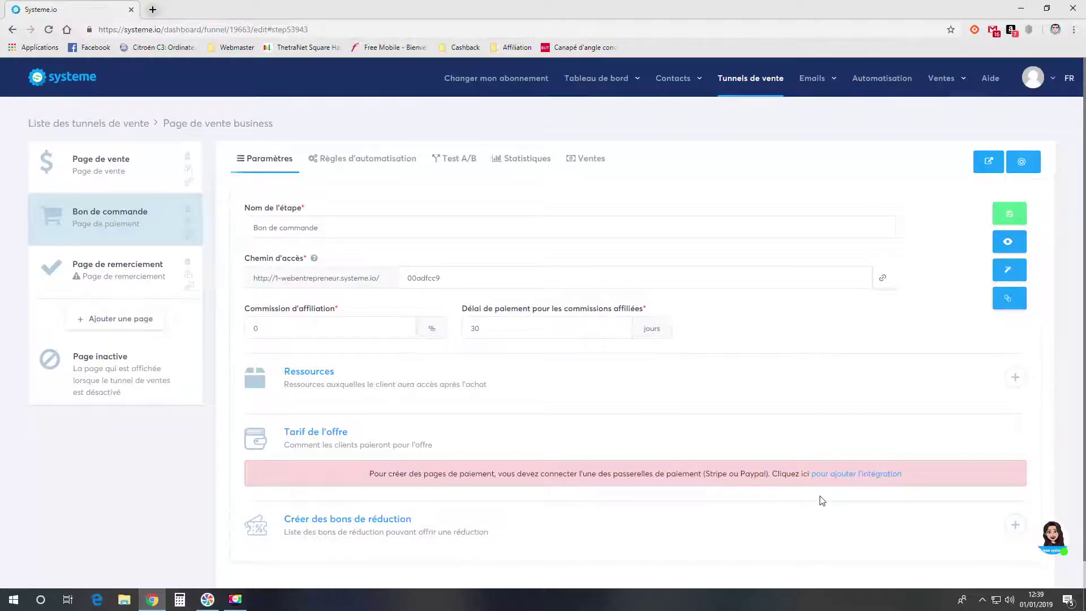
# Check the payment gateway connection options, and set the order form's affiliate commission to 30%.
pyautogui.click(838, 474)
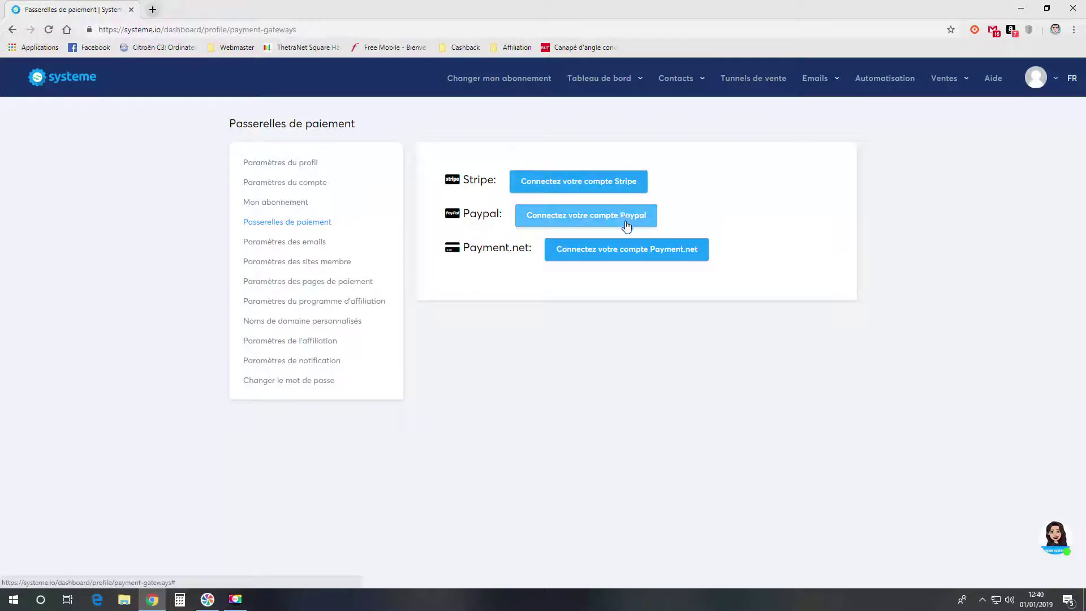
pyautogui.click(13, 31)
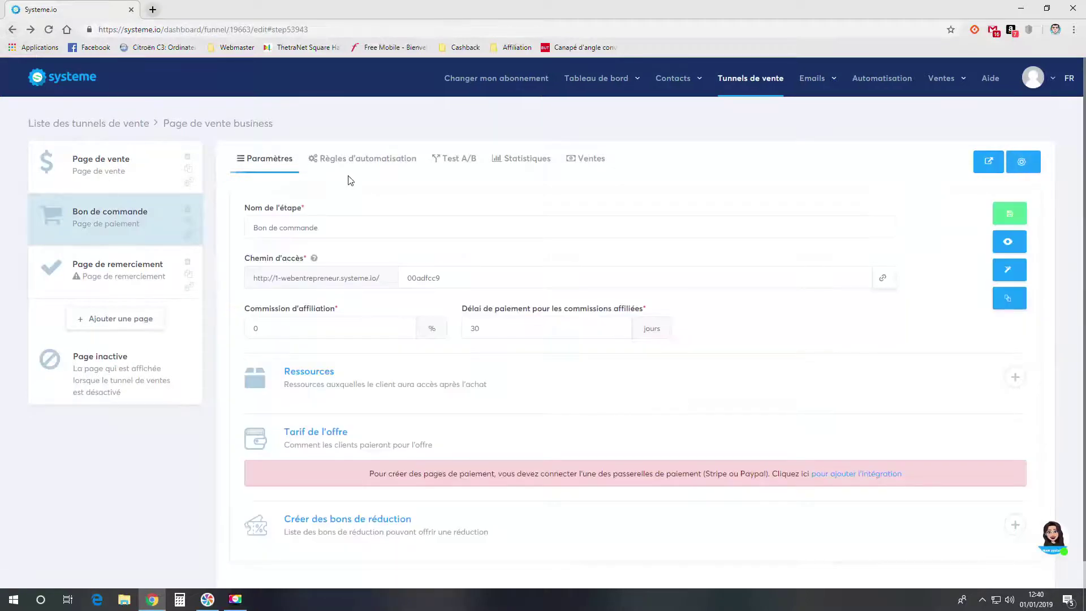
pyautogui.scroll(-1, 351, 180)
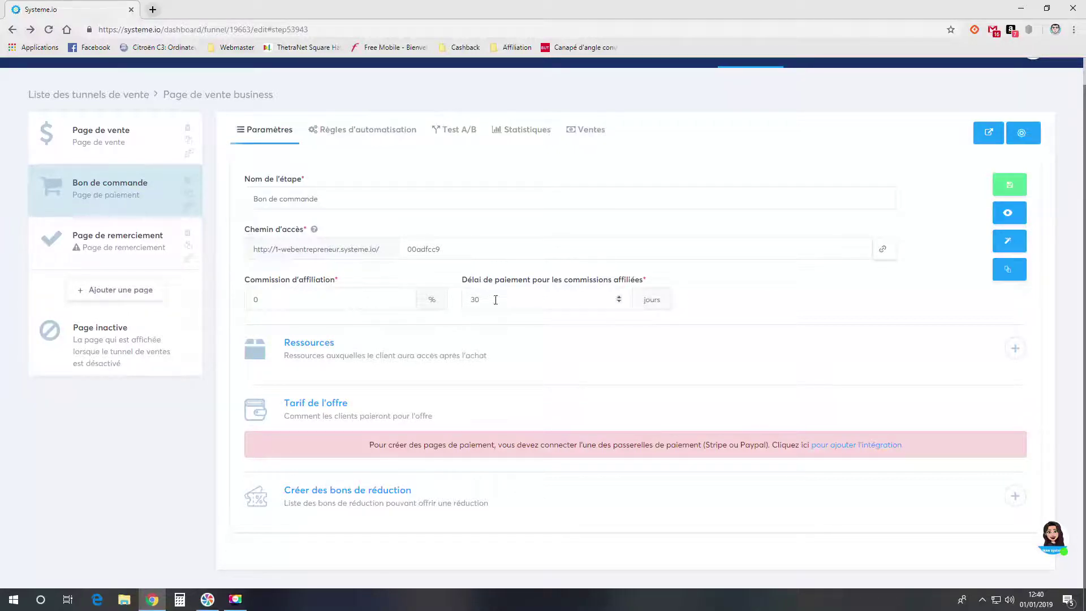
pyautogui.doubleClick(247, 303)
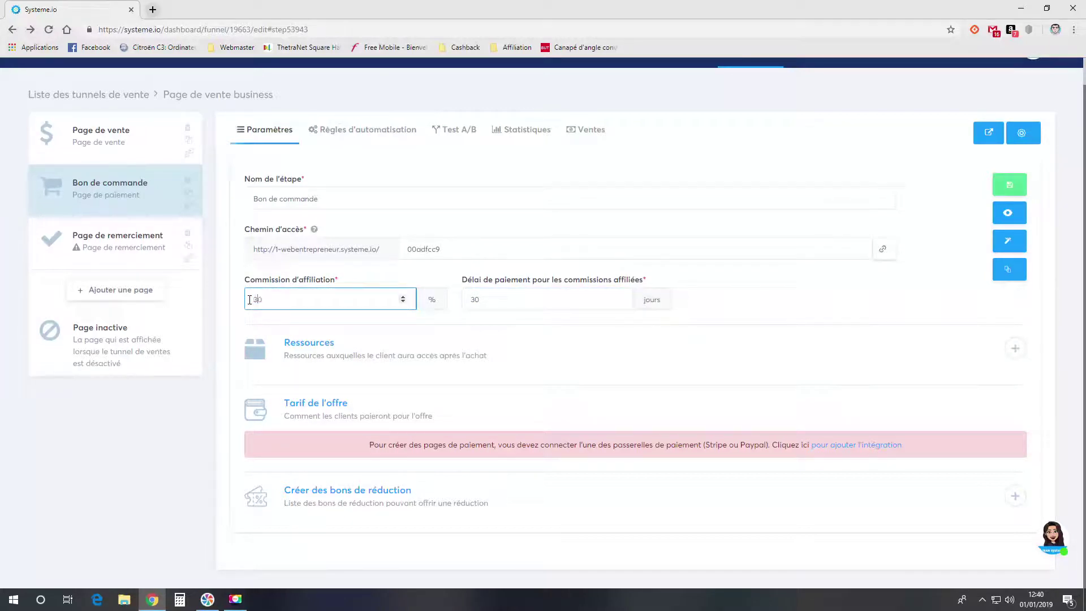
# Apply the "Page de remerciement avec récapitulatif de commande" template to the funnel's "Page de remerciement" step.
pyautogui.click(271, 318)
pyautogui.click(175, 263)
pyautogui.moveTo(593, 308)
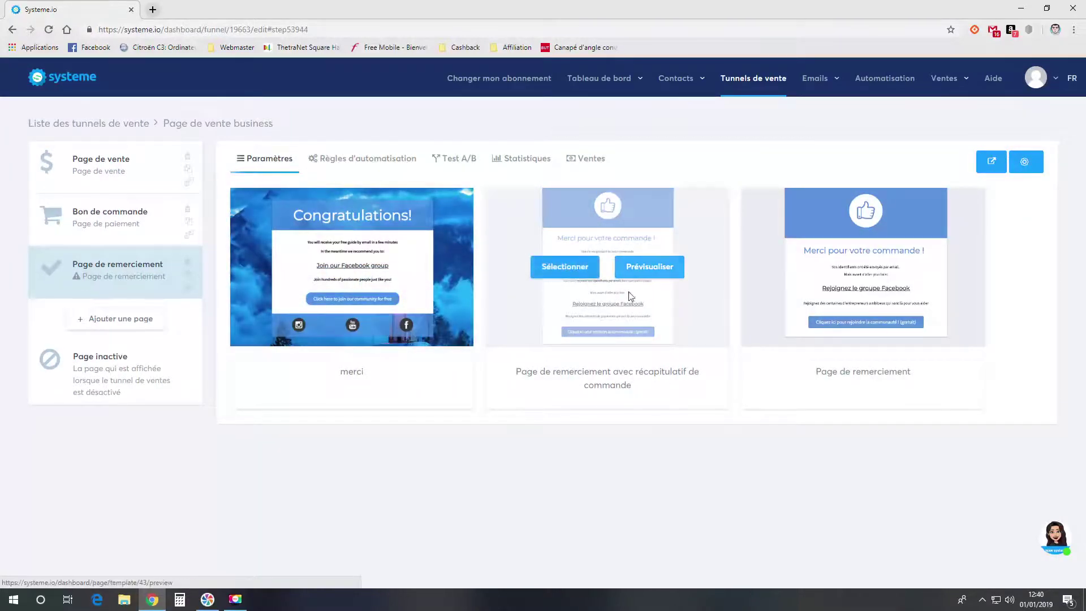
pyautogui.click(571, 277)
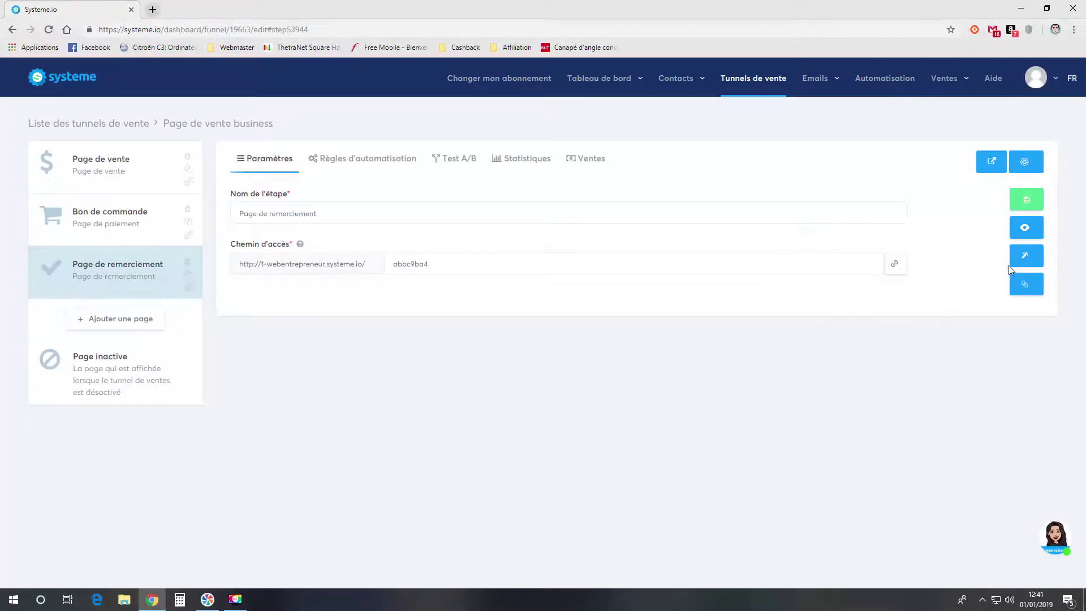
# Examine the settings of the thank-you page's "Cliquez ici pour rejoindre la communauté ! (gratuit)" button in the editor, and save the page.
pyautogui.click(1024, 257)
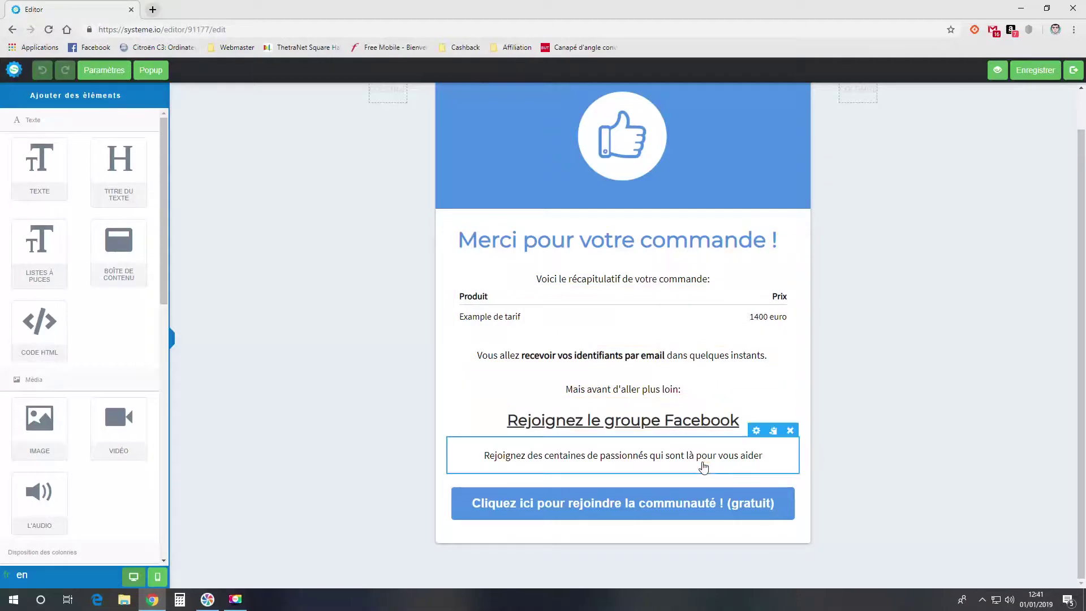
pyautogui.click(699, 505)
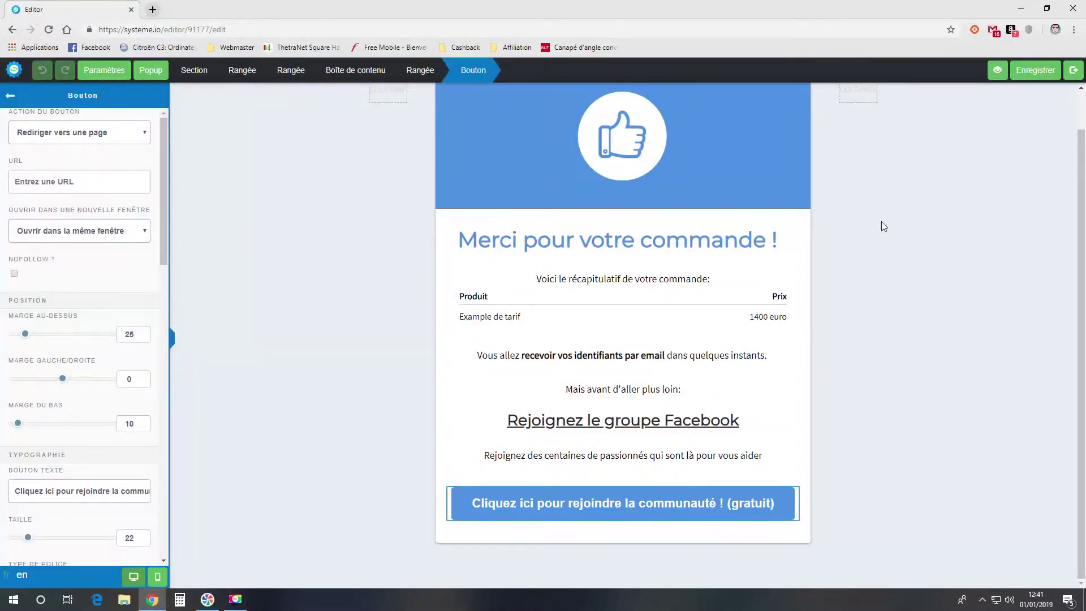
pyautogui.click(1029, 71)
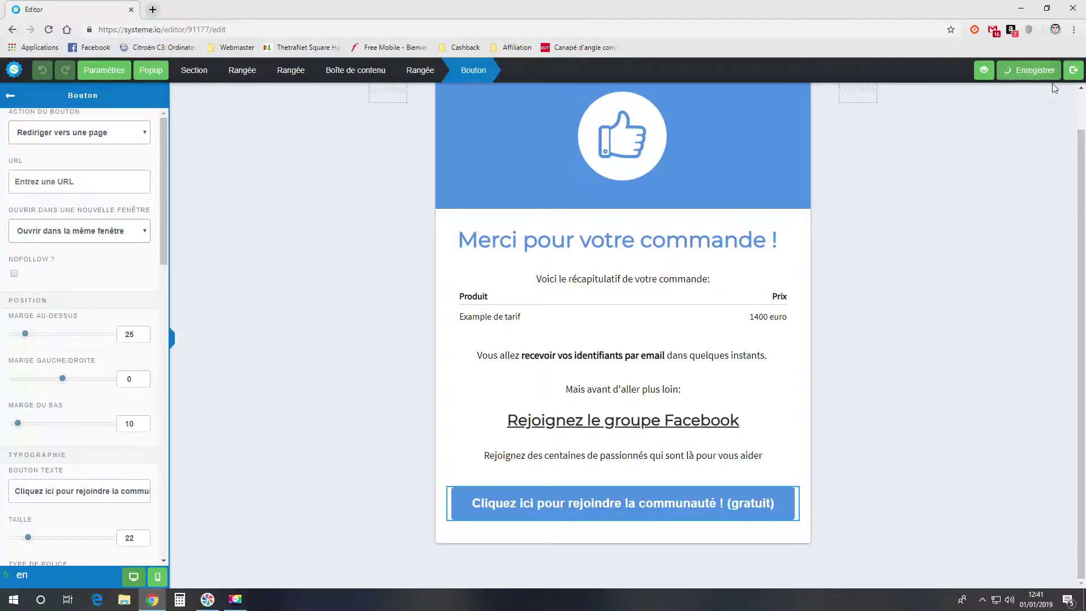
pyautogui.click(1072, 70)
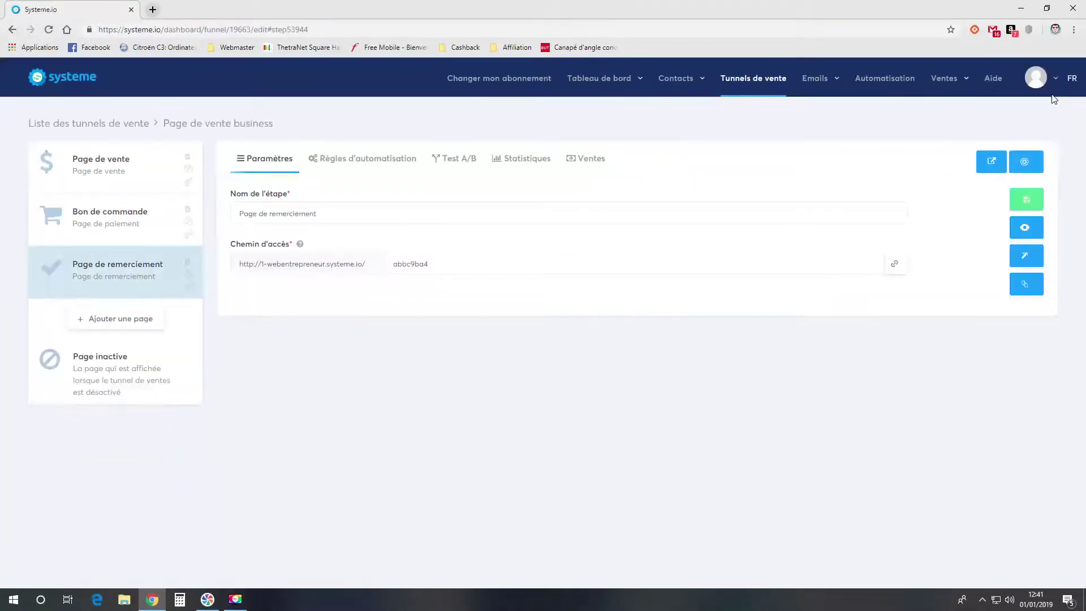